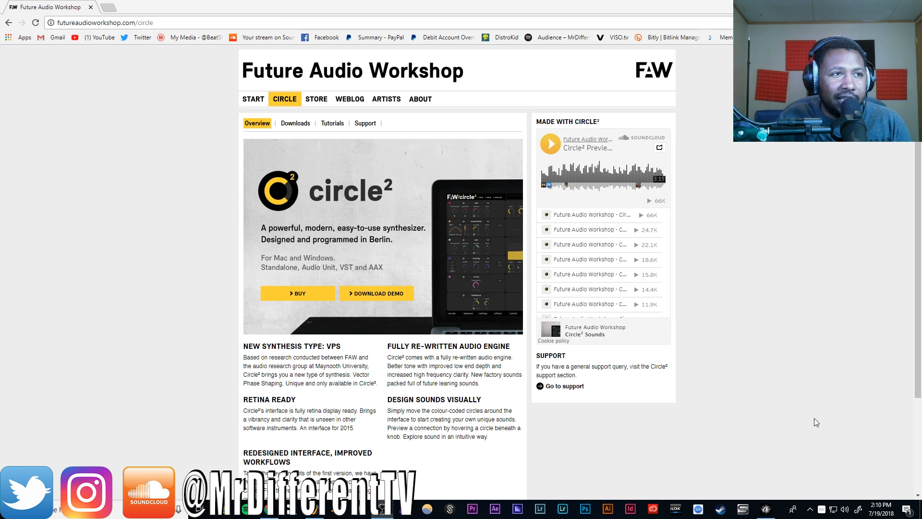
Read the feature descriptions and system requirements on the Circle² overview page.
scroll(348, 413, "down", 2)
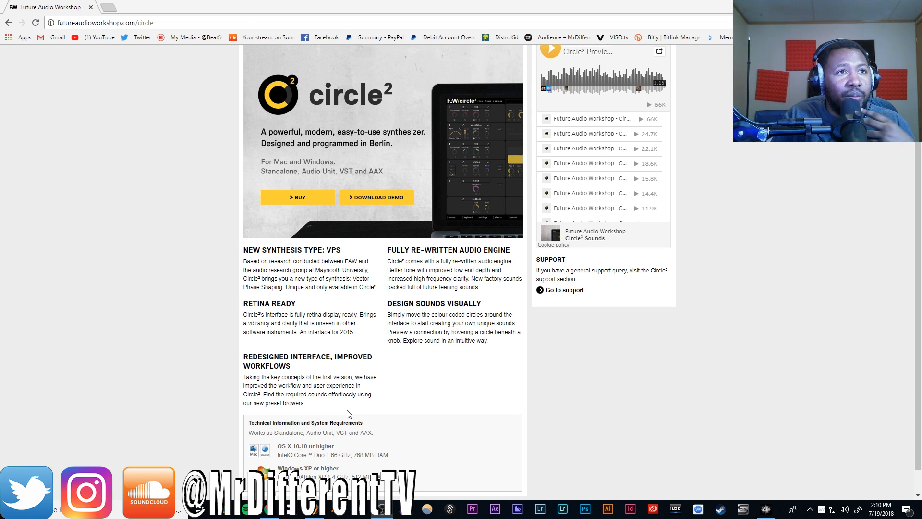
scroll(348, 414, "up", 2)
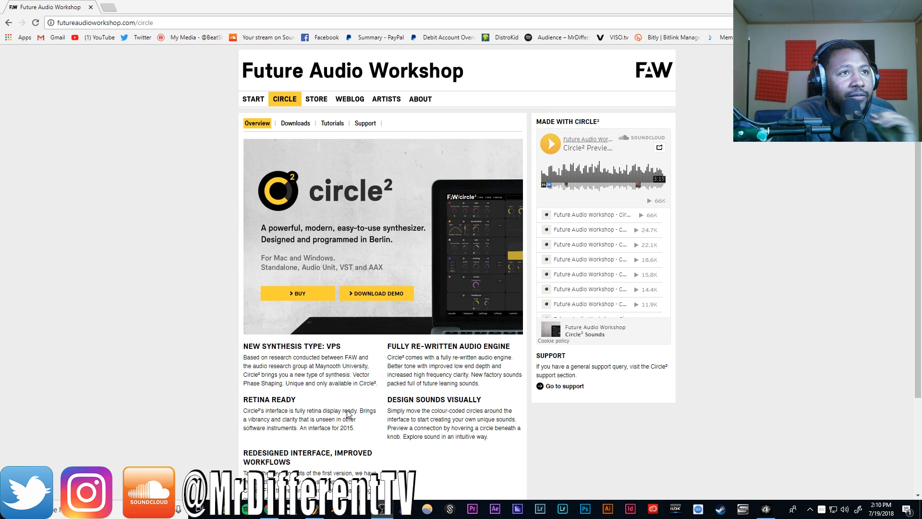
scroll(363, 407, "down", 1)
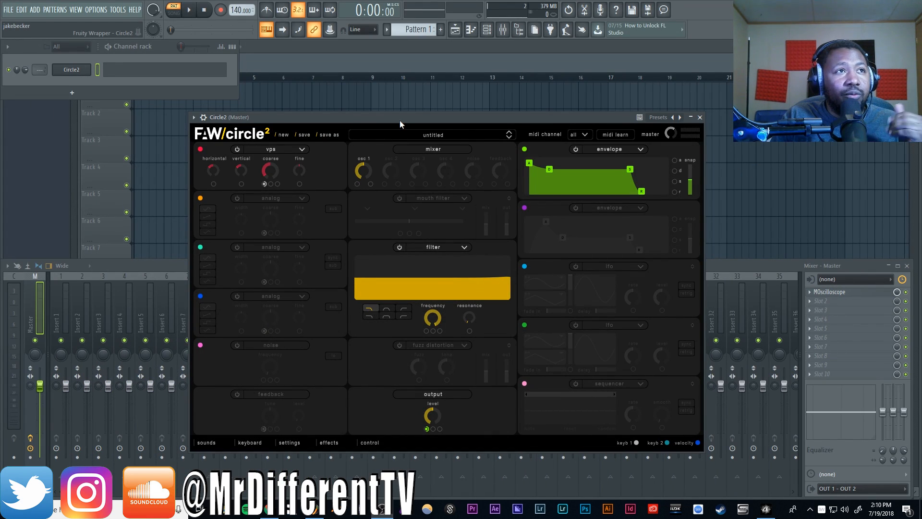
In the Circle2 plugin in FL Studio, change the first oscillator's type from vps to analog.
left_click_drag(399, 119, 392, 119)
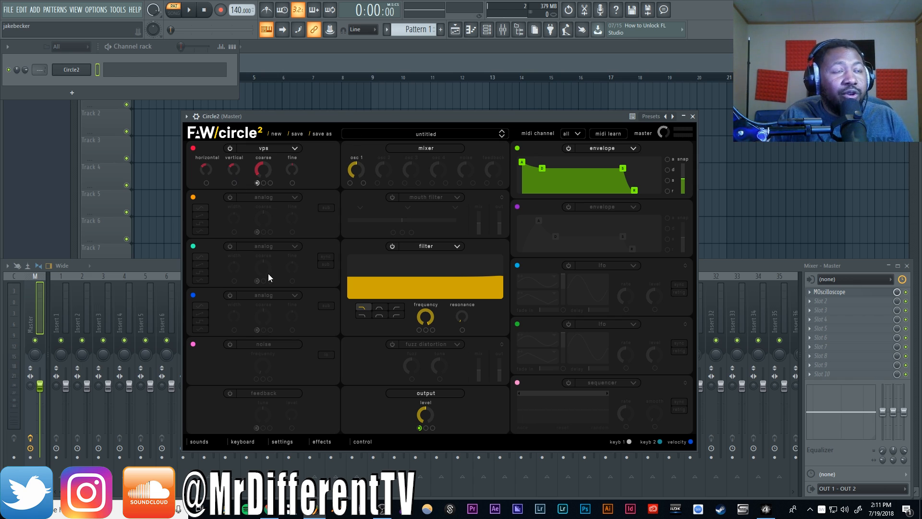
left_click(278, 148)
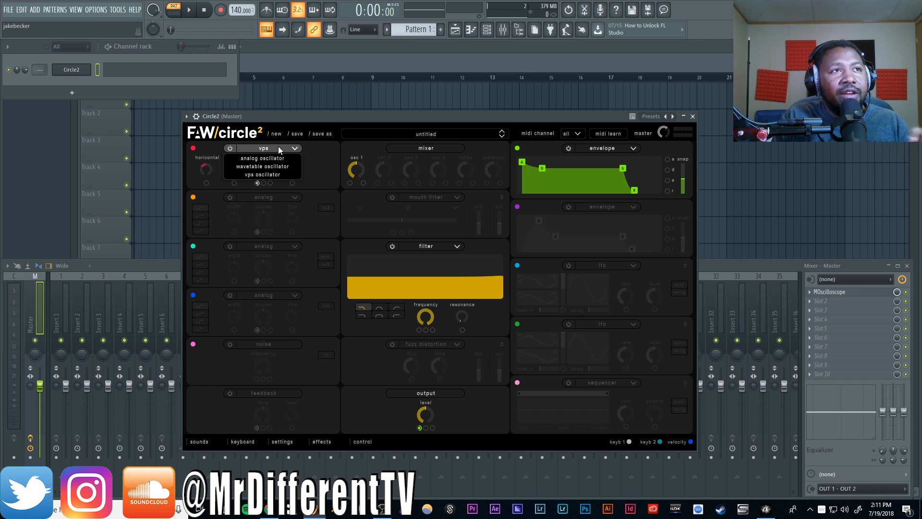
left_click(276, 157)
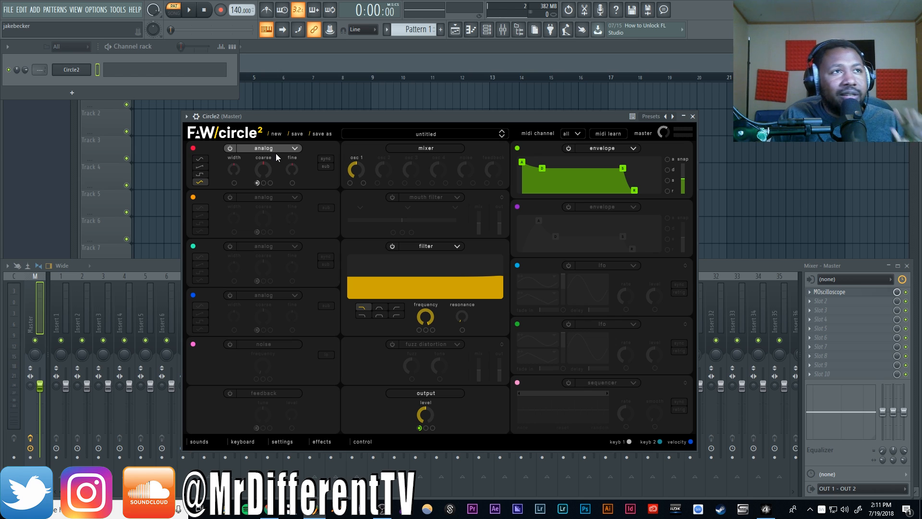
Try the wavetable type on the first oscillator, browsing its waveforms, and return it to the analog type.
left_click(277, 148)
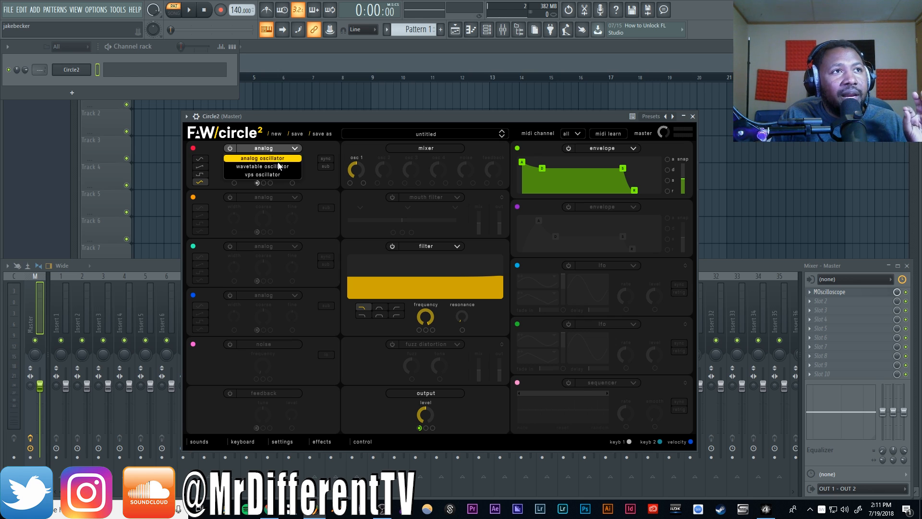
left_click(278, 166)
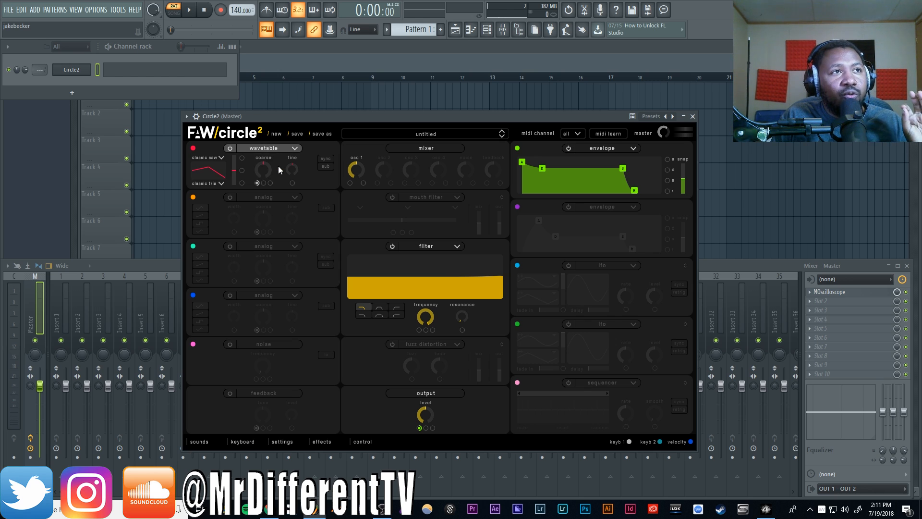
left_click(215, 160)
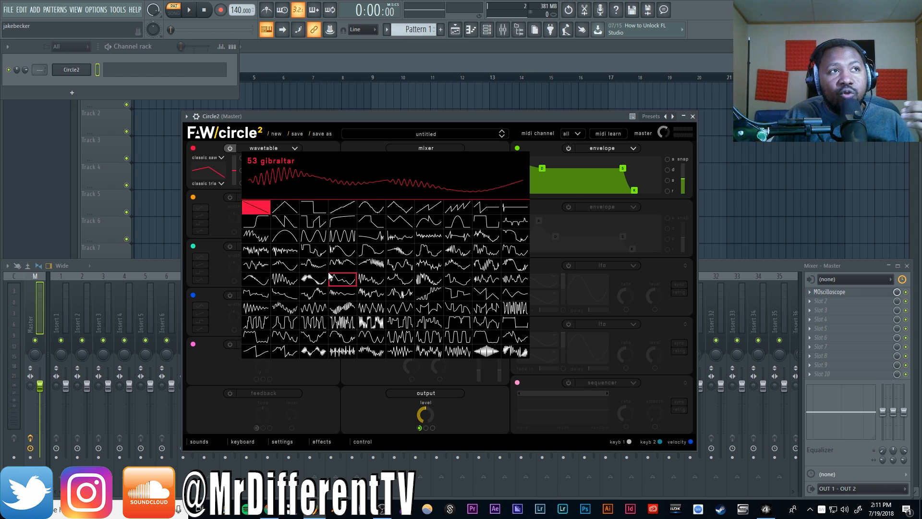
left_click(324, 145)
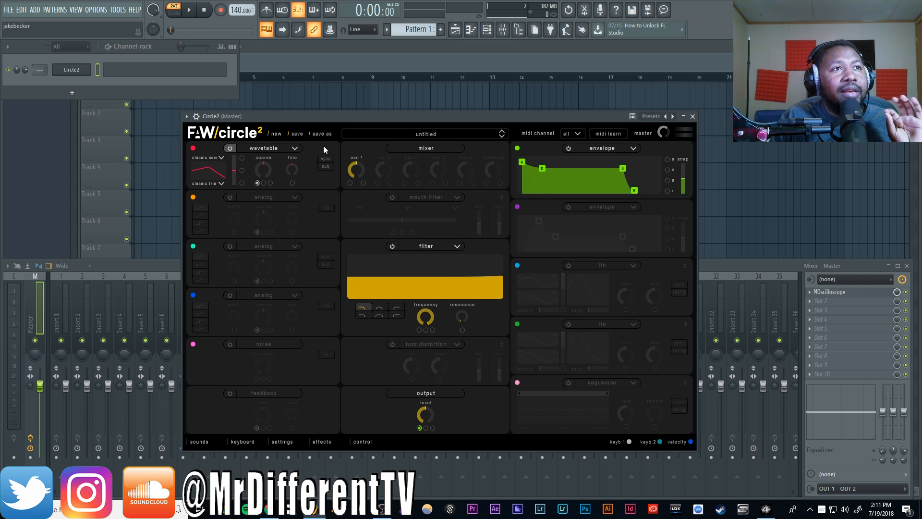
left_click(278, 147)
left_click(278, 158)
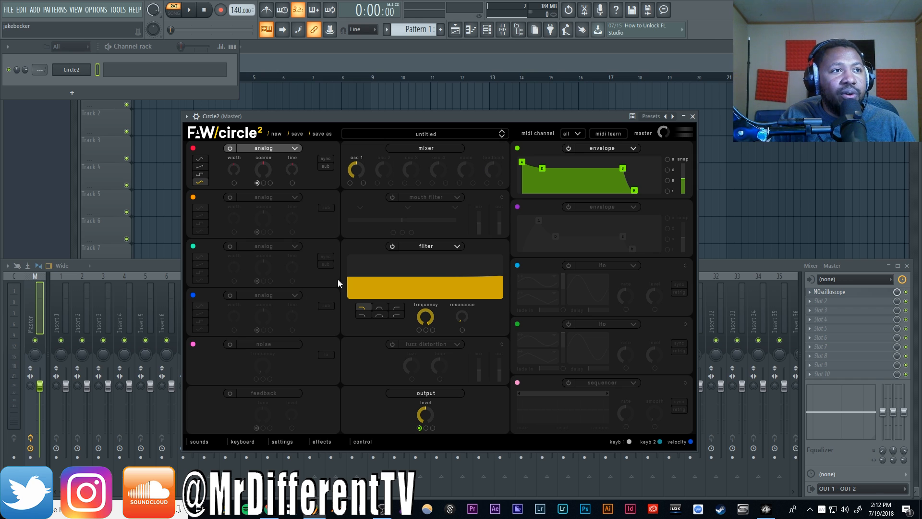
Toggle the noise generator on and off, leaving it switched off.
left_click(230, 344)
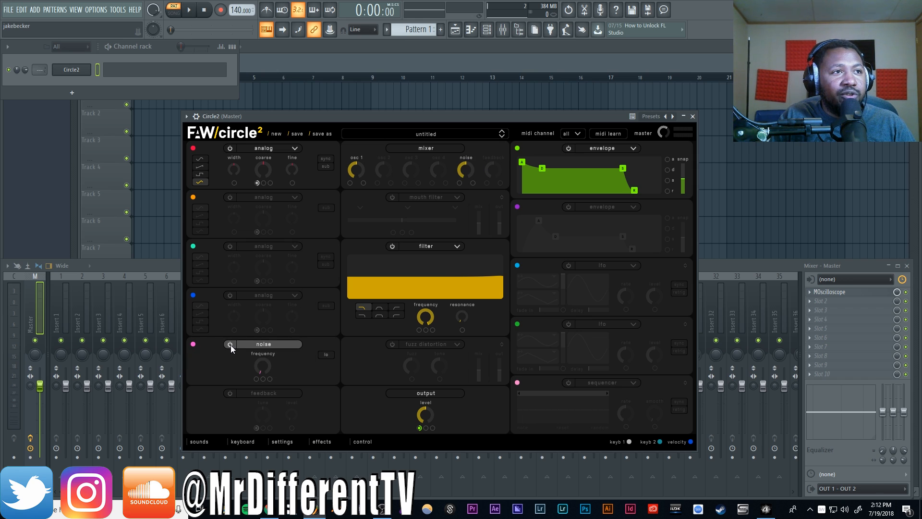
left_click(231, 345)
left_click(230, 345)
left_click(231, 345)
left_click(231, 345)
left_click(231, 345)
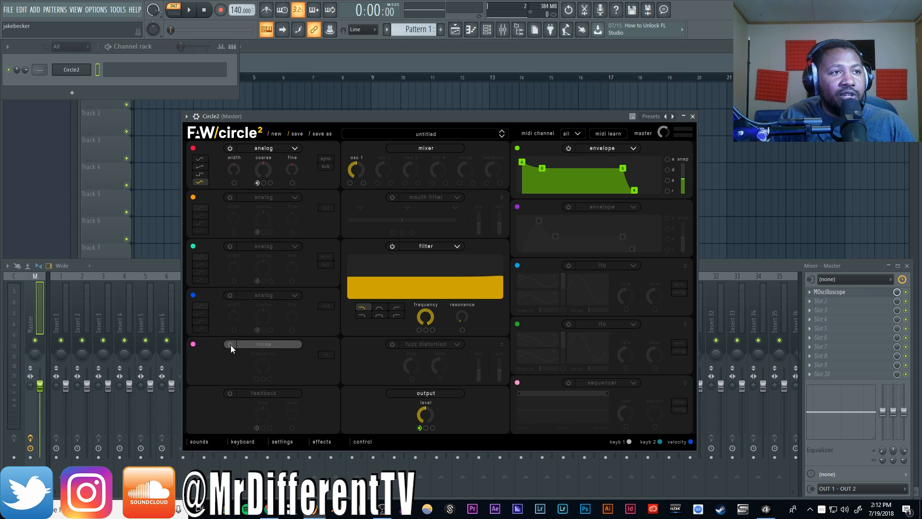
Toggle the feedback module on and off, leaving it switched off.
left_click(230, 393)
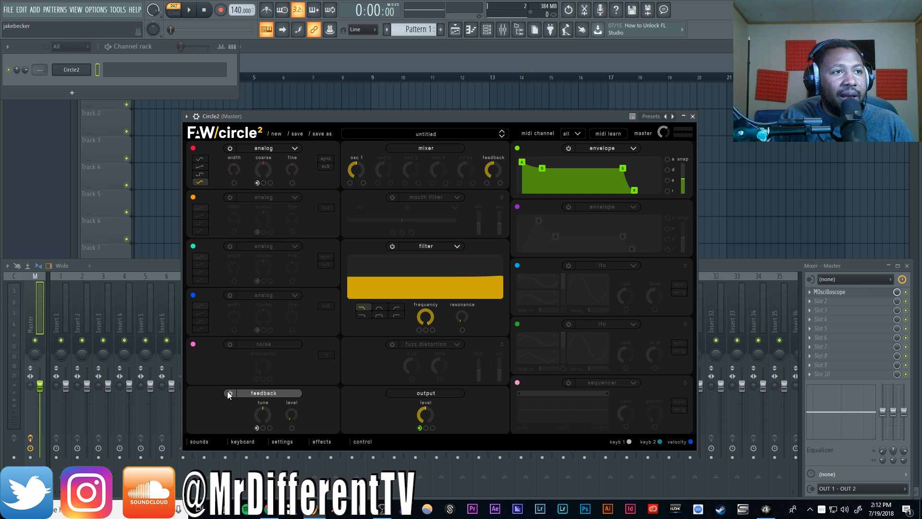
left_click(229, 393)
left_click(229, 393)
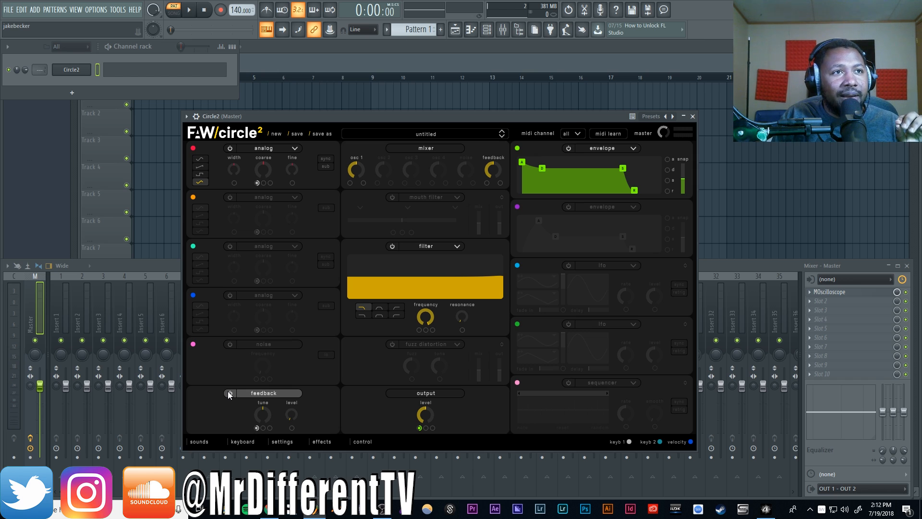
left_click(230, 393)
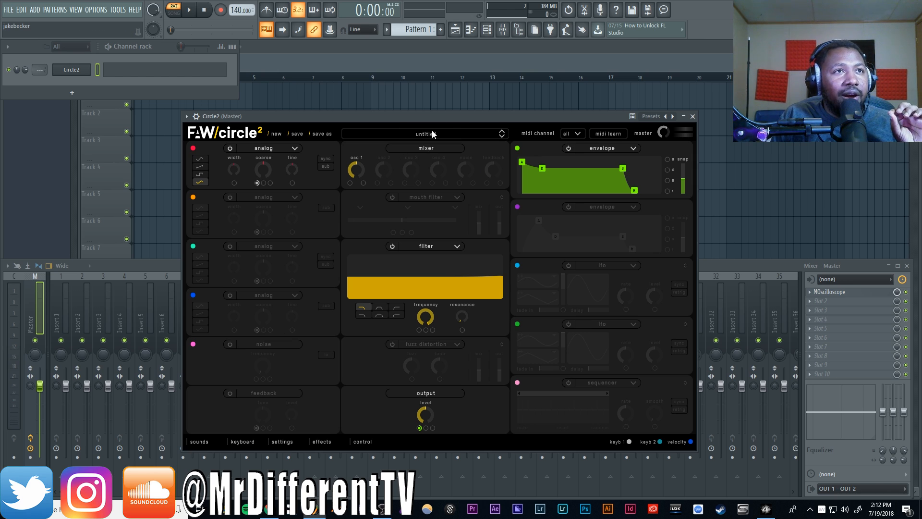
Turn on the mouth filter and the fuzz distortion, and look through the effect types offered in both slots.
left_click(395, 199)
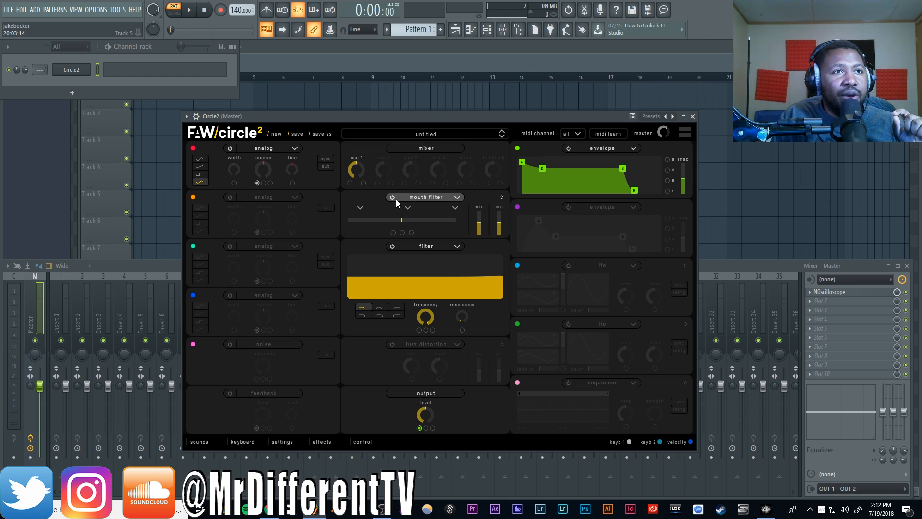
left_click(411, 196)
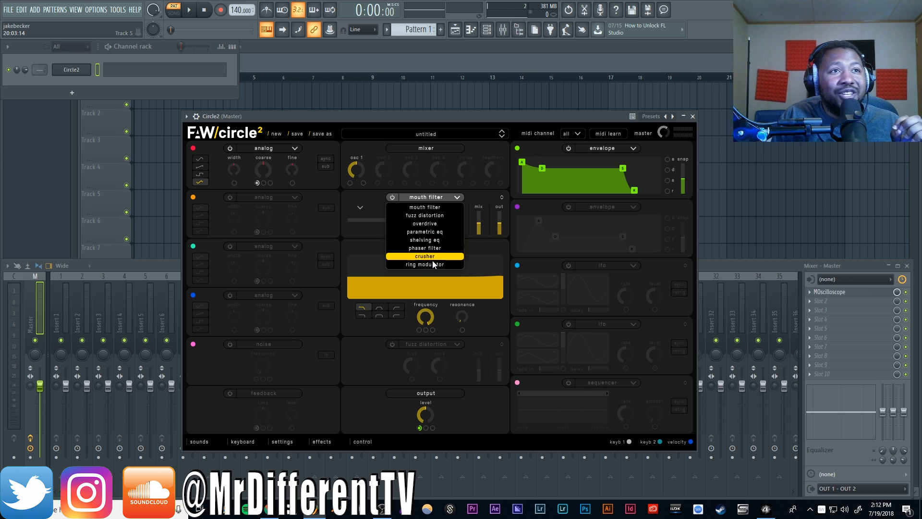
left_click(364, 232)
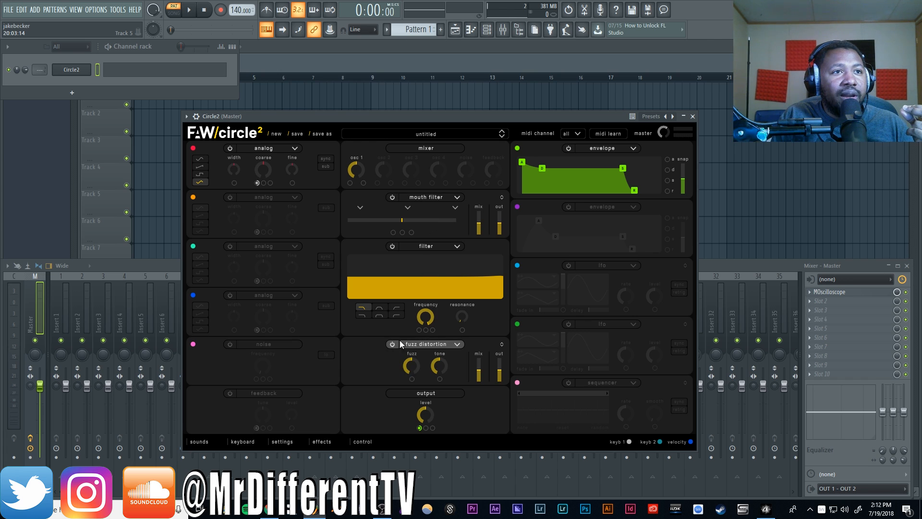
left_click(413, 340)
left_click(344, 358)
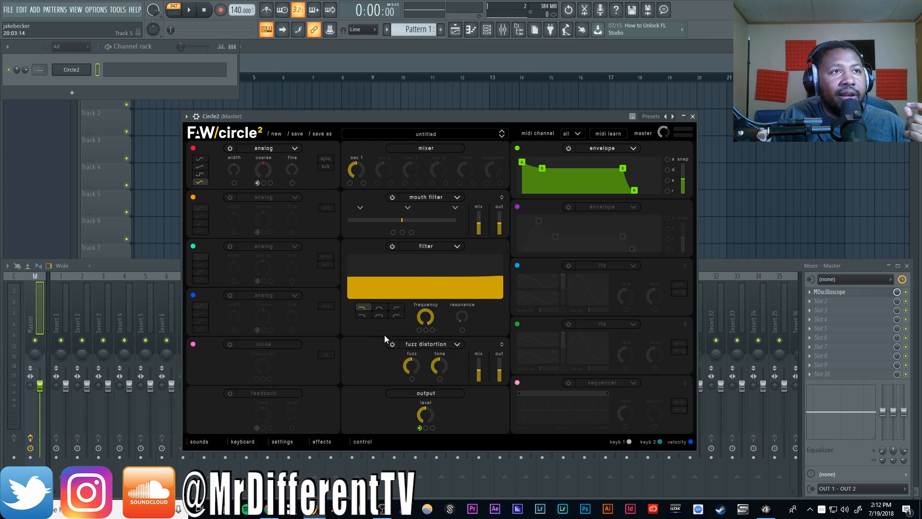
left_click(502, 344)
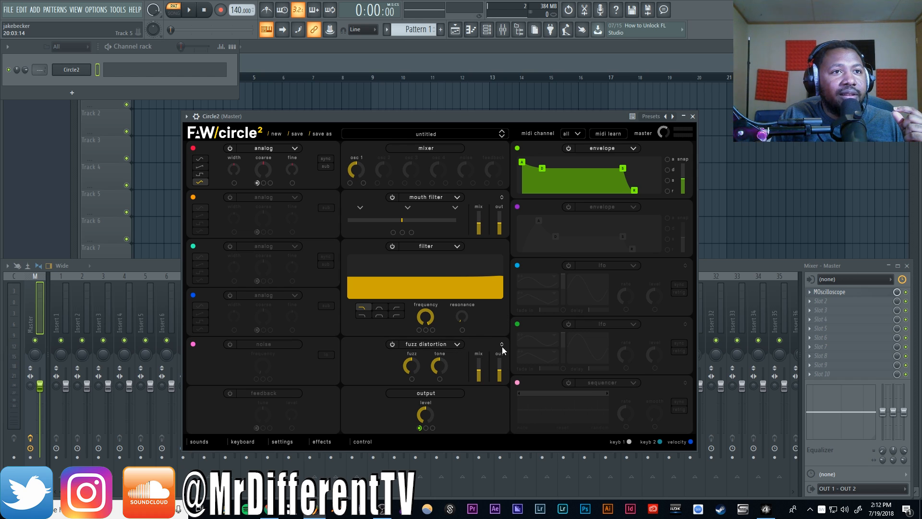
Change the filter module between the two effect slots to the dual filter type.
left_click(434, 246)
left_click(431, 245)
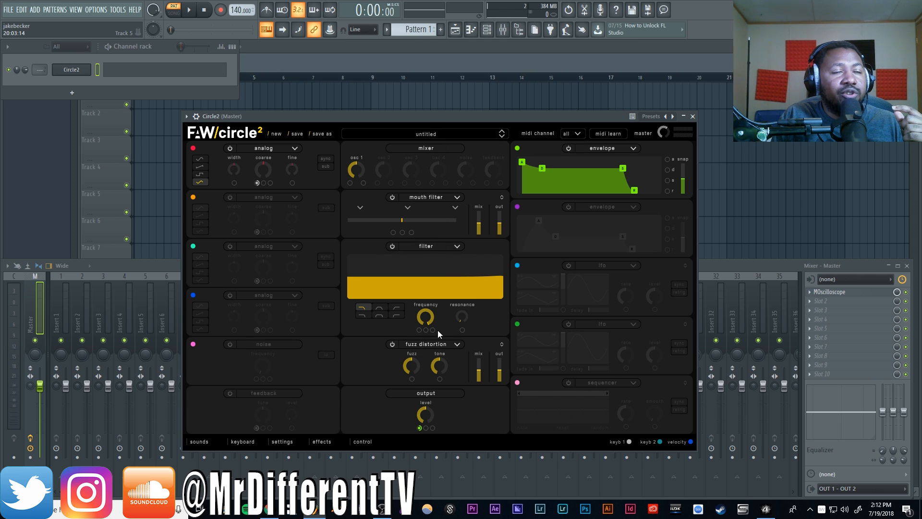
left_click(428, 246)
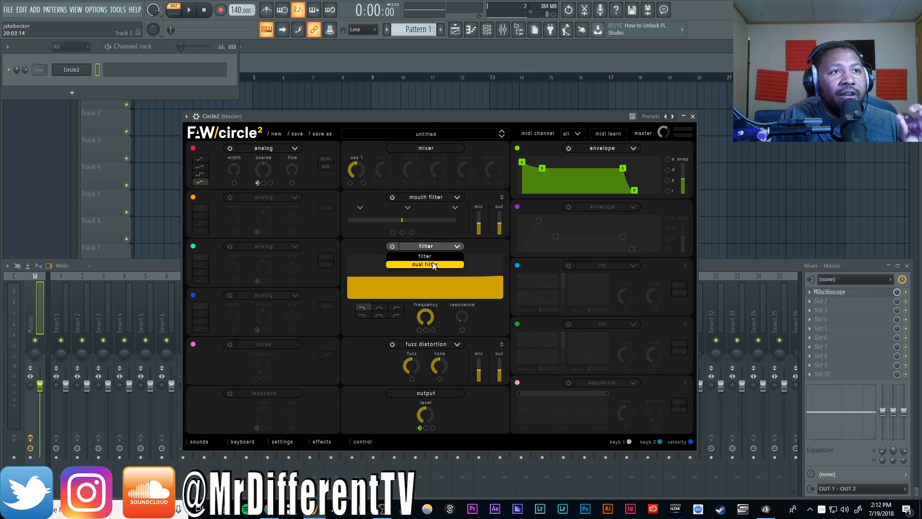
left_click(433, 254)
left_click(433, 249)
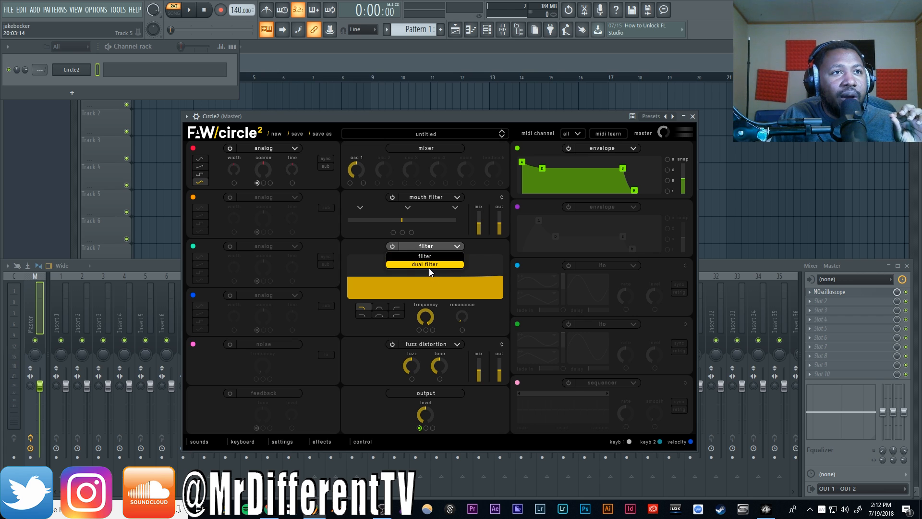
left_click(428, 267)
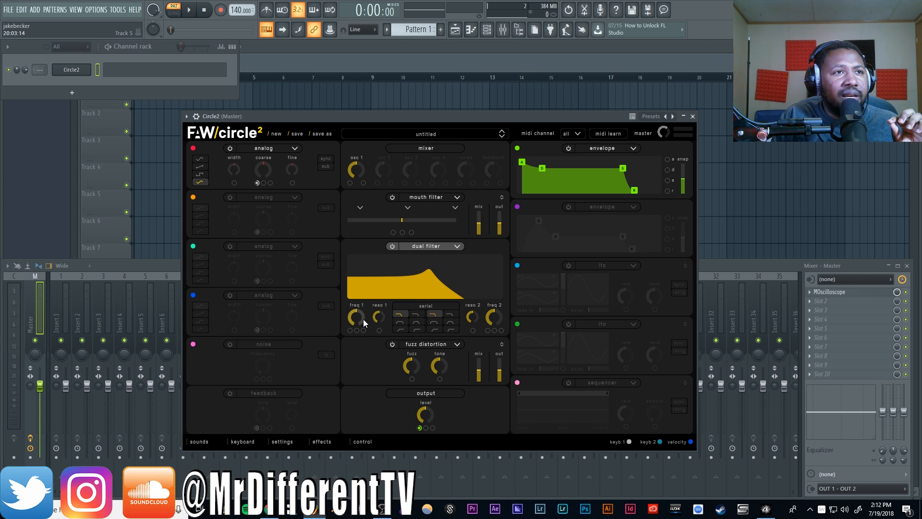
Adjust the dual filter's two cutoff frequencies and set its second resonance to 0.730.
left_click_drag(359, 316, 359, 292)
left_click_drag(492, 310, 468, 295)
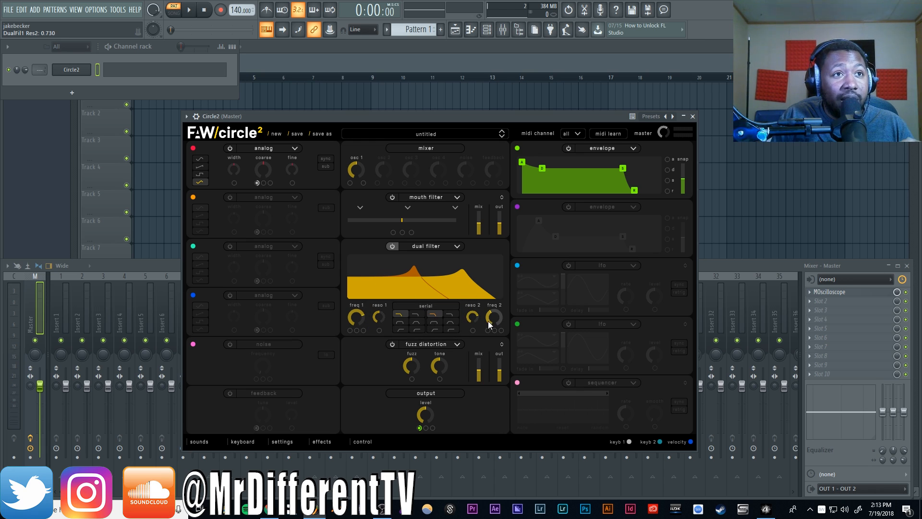
left_click_drag(488, 321, 481, 288)
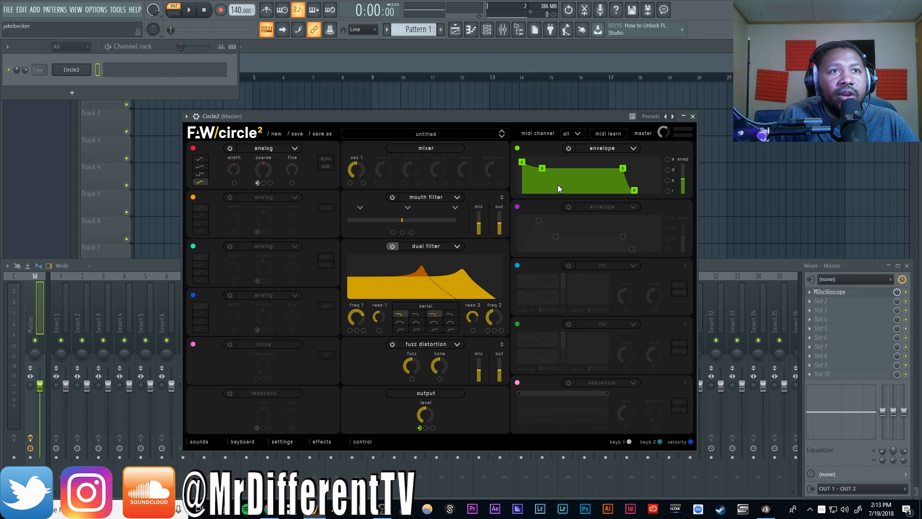
View the modulator types available for the first lfo slot and the first envelope slot.
left_click(593, 267)
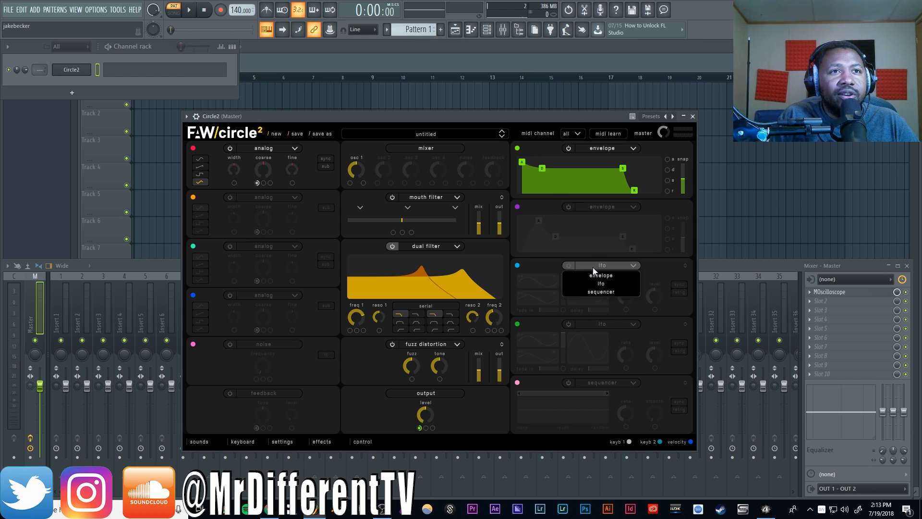
left_click(551, 258)
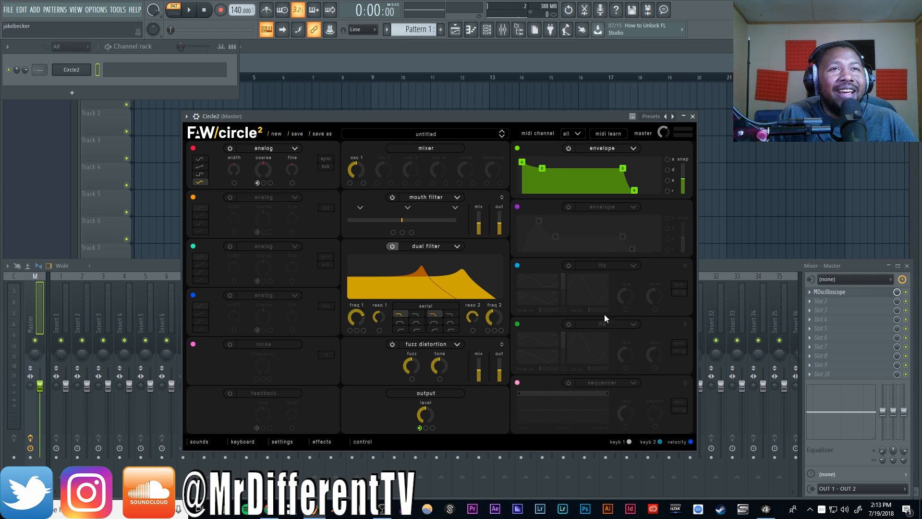
left_click(599, 149)
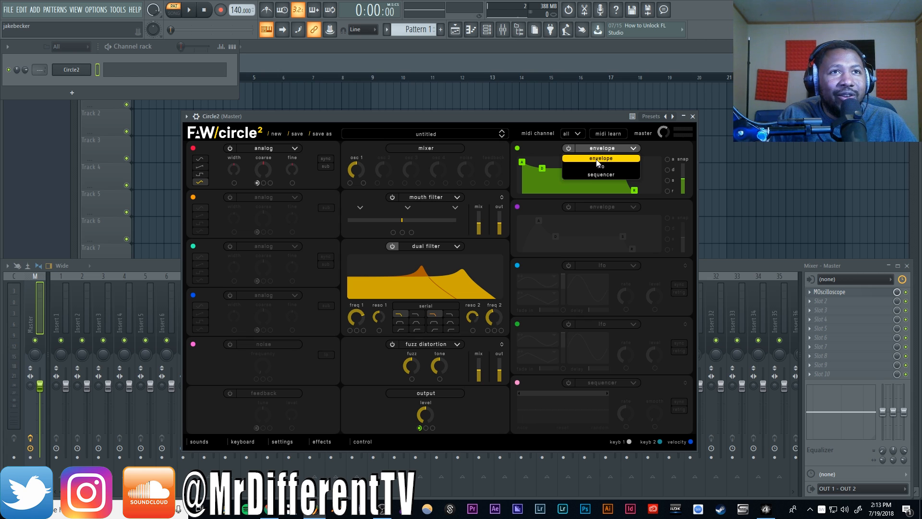
left_click(549, 214)
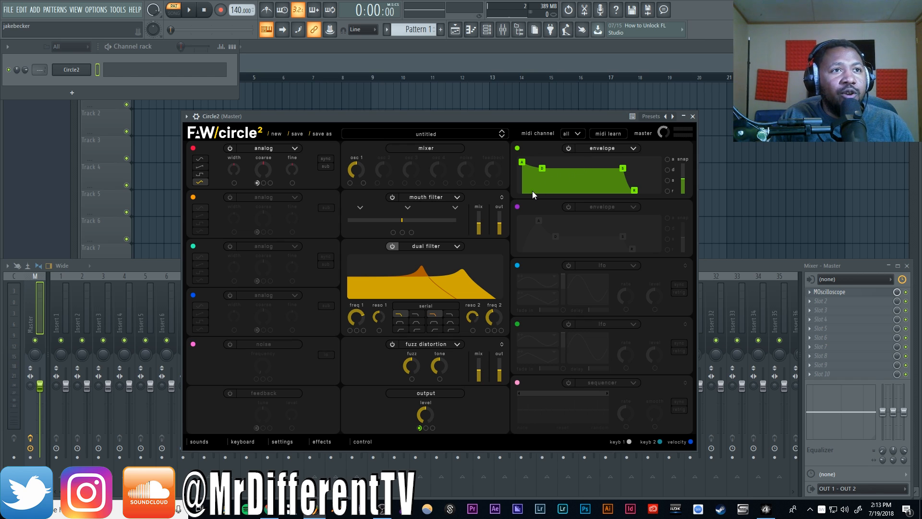
Bypass the dual filter and shape the first envelope with sustain 0.000, decay 0.657 and a slightly longer release.
left_click(392, 246)
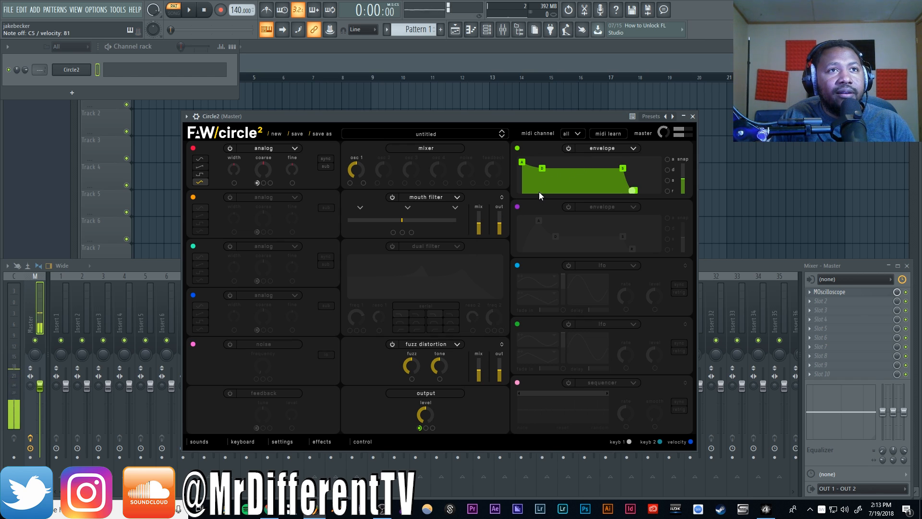
left_click_drag(541, 171, 651, 196)
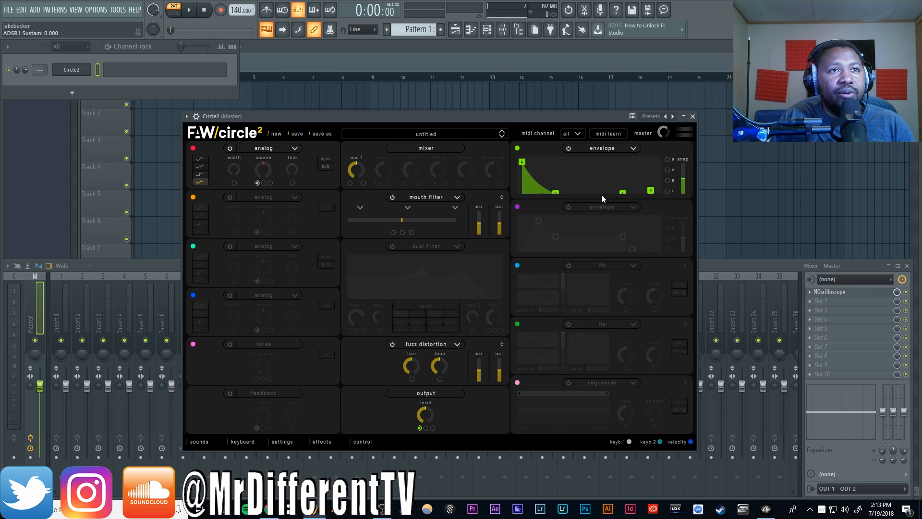
left_click_drag(560, 189, 542, 193)
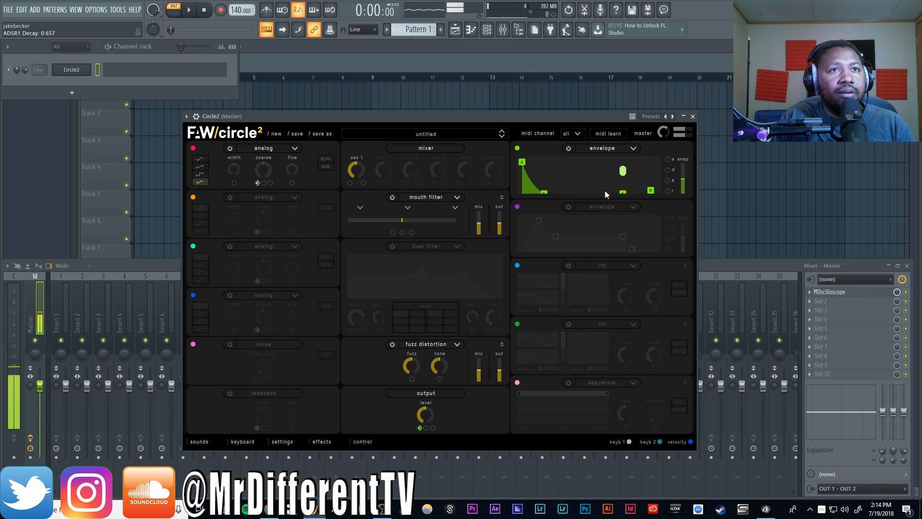
left_click_drag(650, 191, 638, 194)
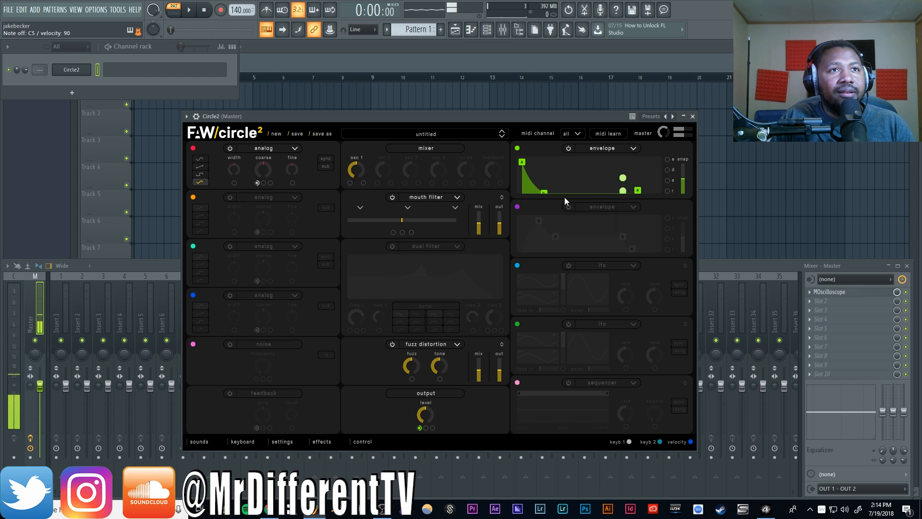
Set the first envelope's decay to 0.786 and raise its sustain slightly.
left_click_drag(547, 194, 549, 186)
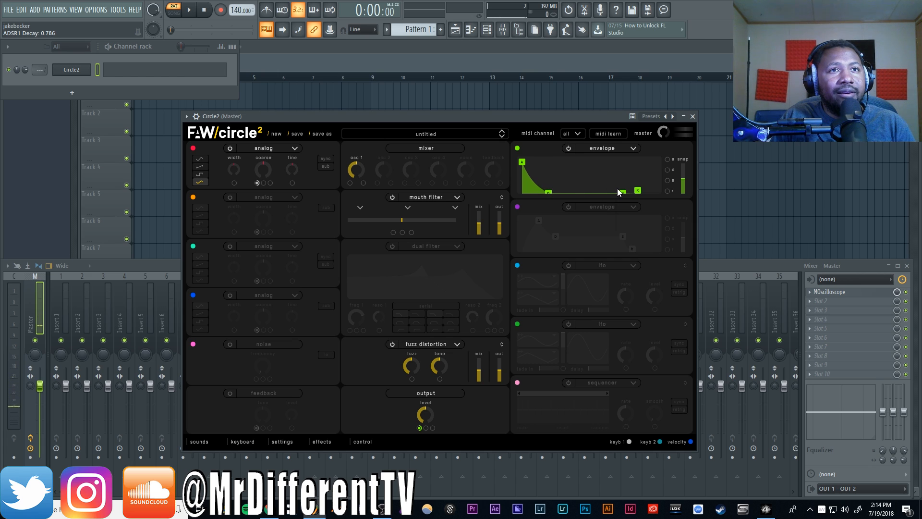
left_click_drag(622, 190, 620, 186)
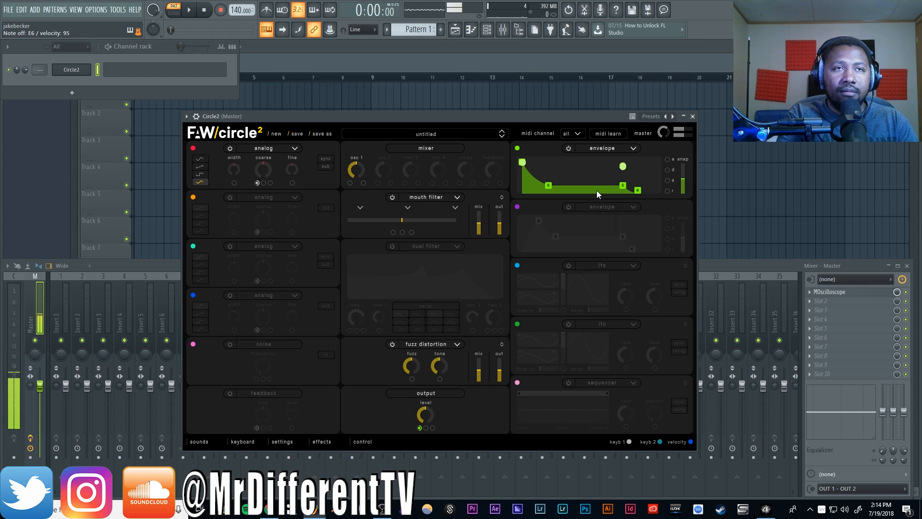
Change the first modulator slot to the lfo type and view the waveform choices for both of its waves.
left_click(611, 148)
left_click(607, 166)
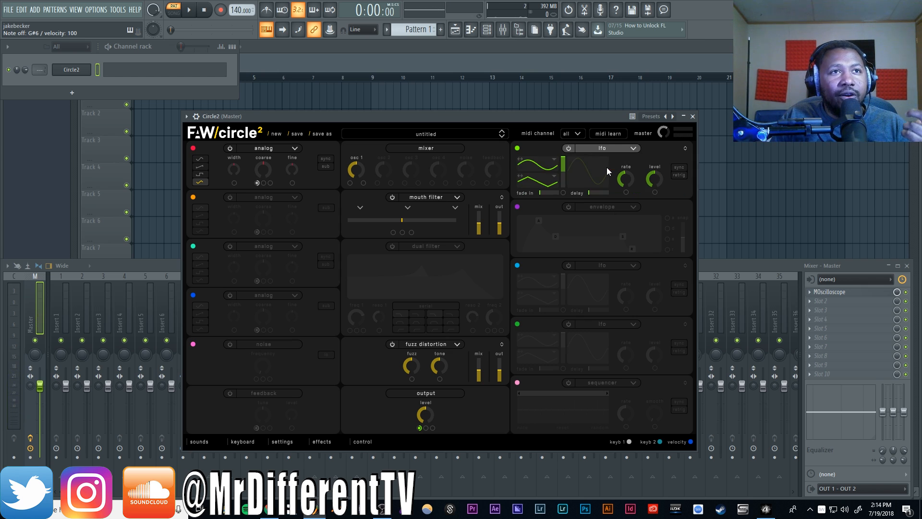
left_click(555, 159)
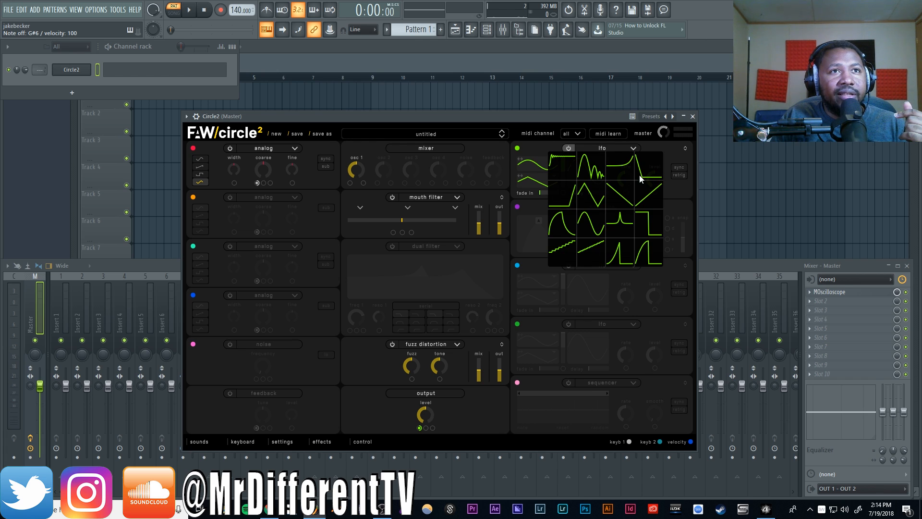
left_click(534, 145)
left_click(545, 178)
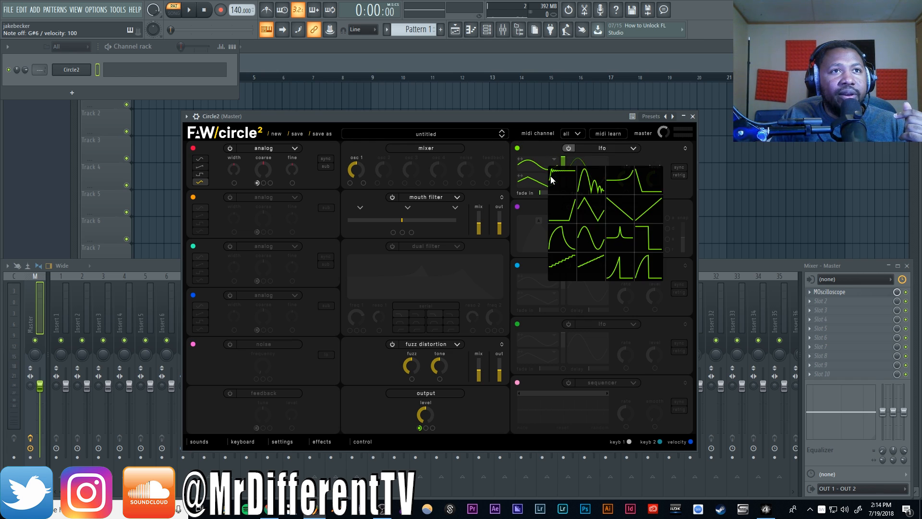
left_click(543, 137)
Set the first lfo's mix to 1.000 and choose the decaying-hump shape as its second waveform.
mouse_move(563, 158)
left_mouse_down()
mouse_move(567, 186)
mouse_move(564, 160)
left_mouse_up()
left_click(551, 178)
left_click(598, 185)
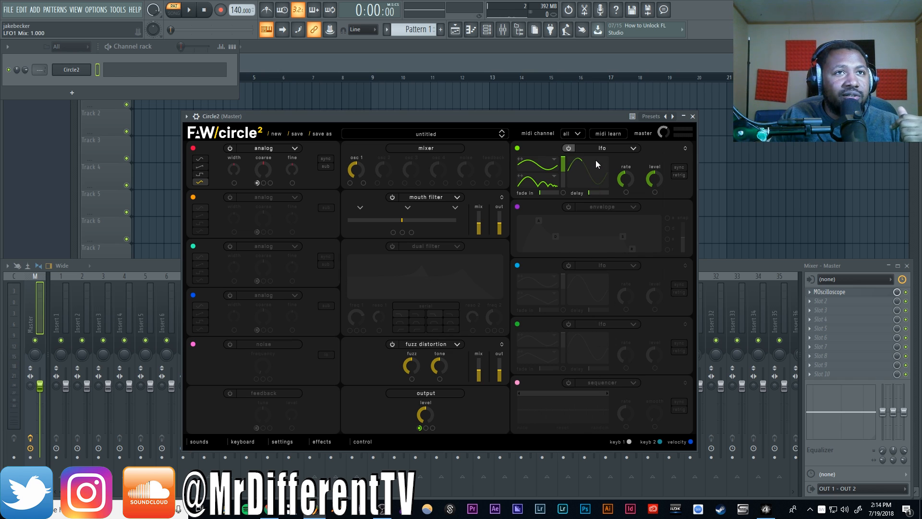
Change the first modulator slot to the sequencer type, try its sync option and enable note mode.
left_click(602, 148)
left_click(608, 174)
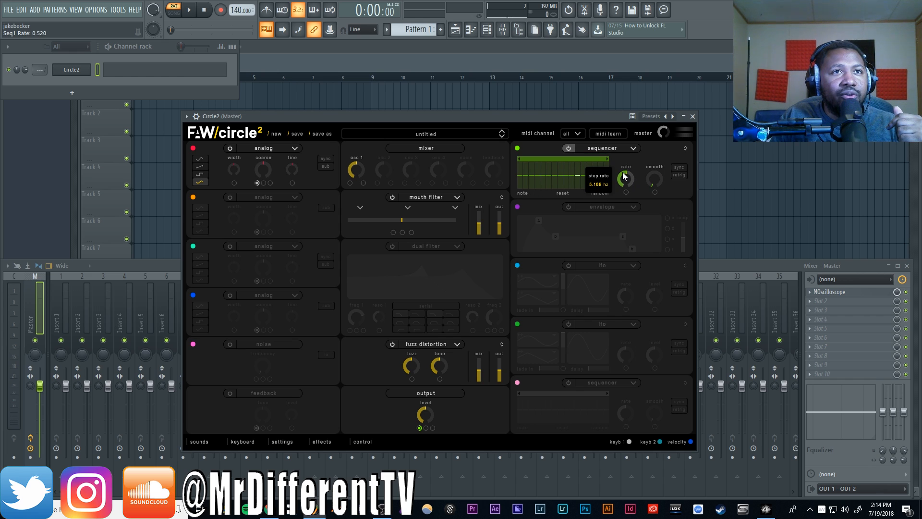
left_click(679, 168)
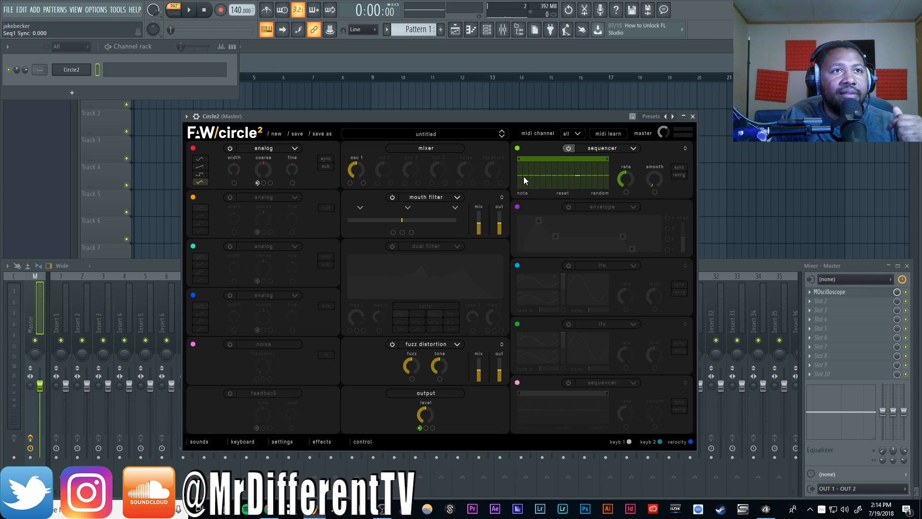
left_click(526, 195)
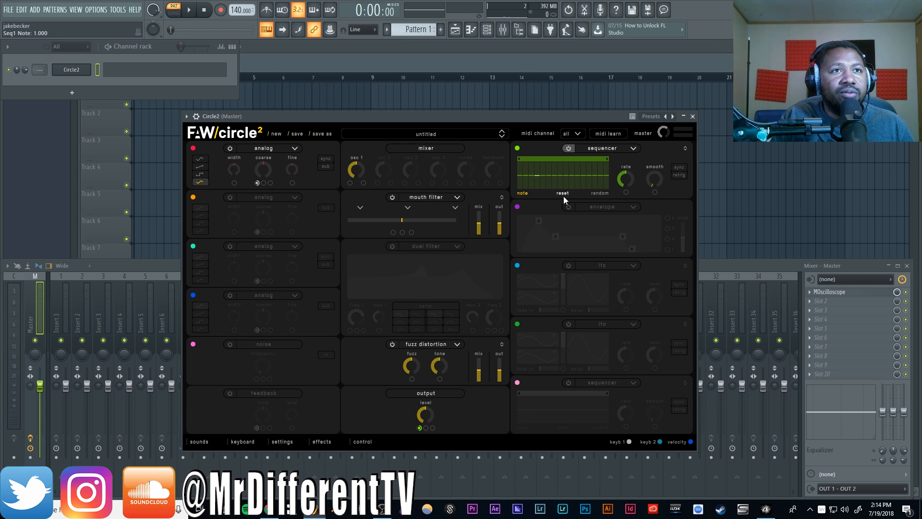
Draw an uneven step pattern across the sequencer and randomize the steps twice.
left_click_drag(521, 176, 601, 178)
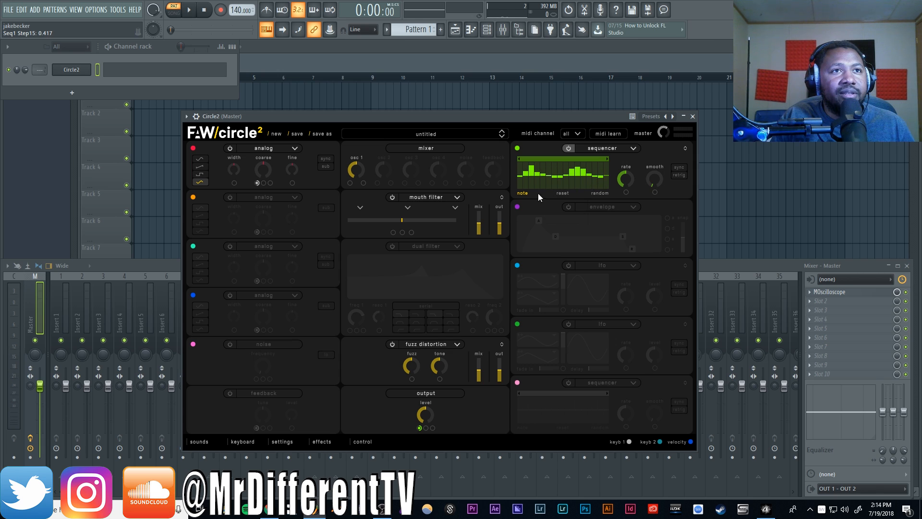
mouse_move(520, 176)
left_mouse_down()
mouse_move(552, 172)
mouse_move(573, 182)
mouse_move(607, 171)
left_mouse_up()
left_click(600, 193)
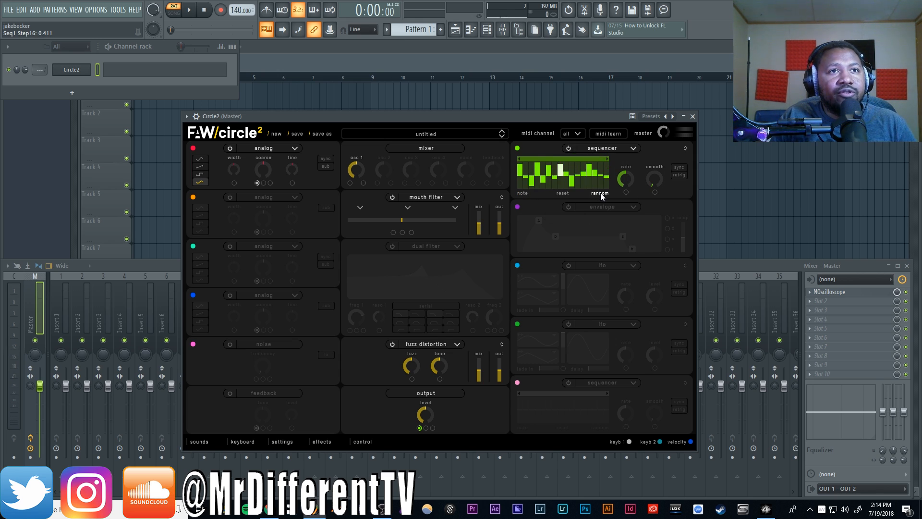
left_click(600, 193)
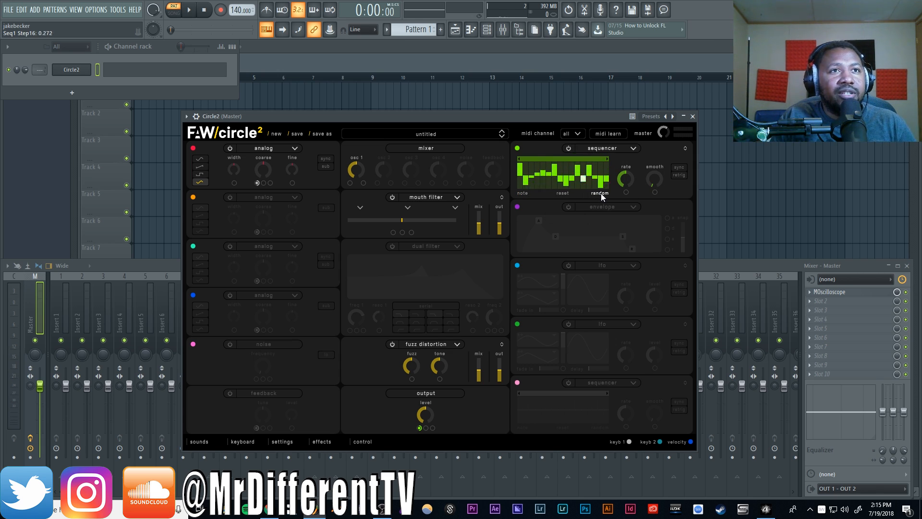
Toggle the sequencer module's power and start a new patch.
left_click(569, 149)
left_click(277, 134)
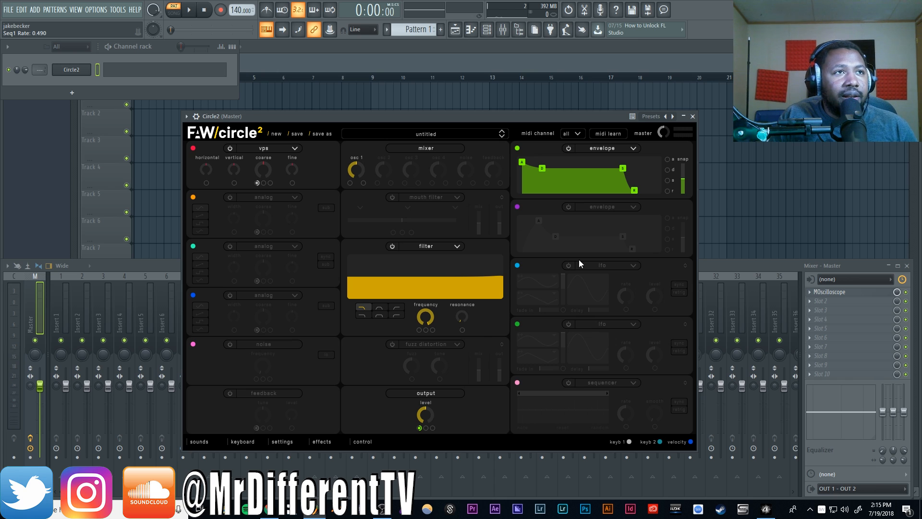
Open the sounds browser and look through the list of Showcase presets.
left_click(209, 444)
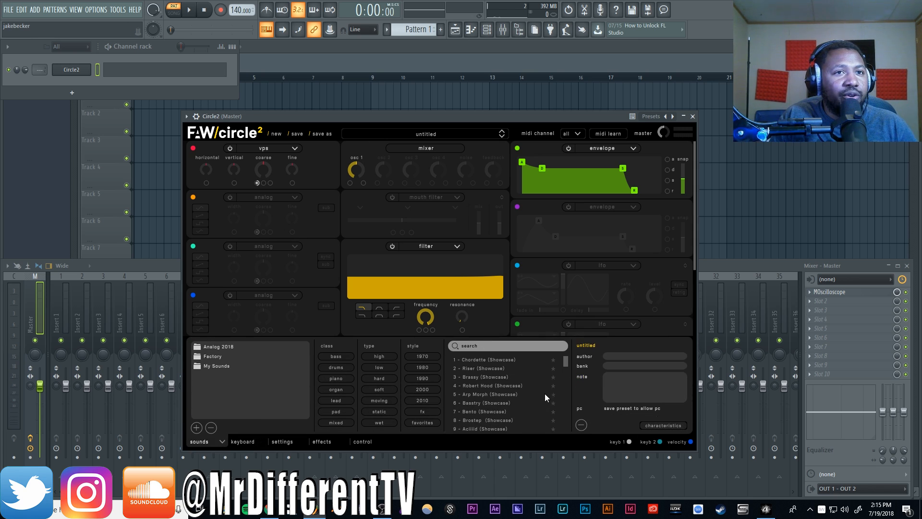
scroll(488, 385, "down", 4)
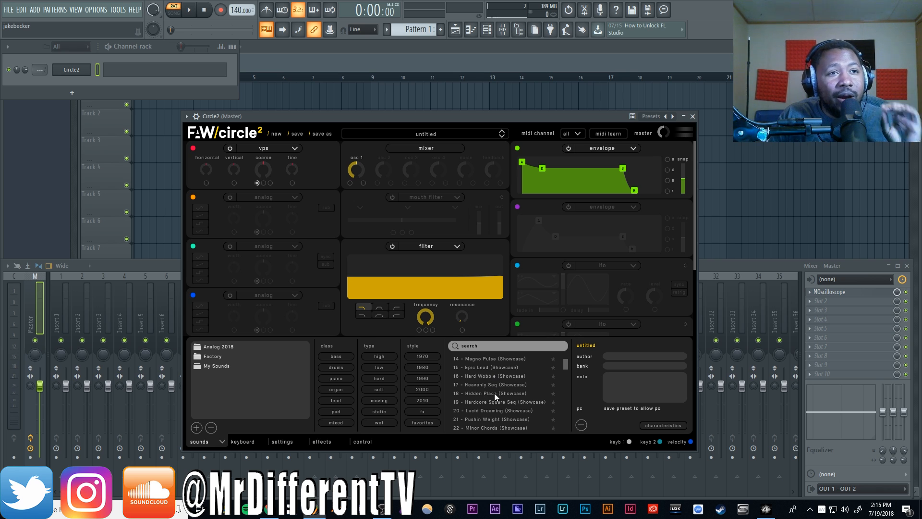
scroll(494, 392, "up", 4)
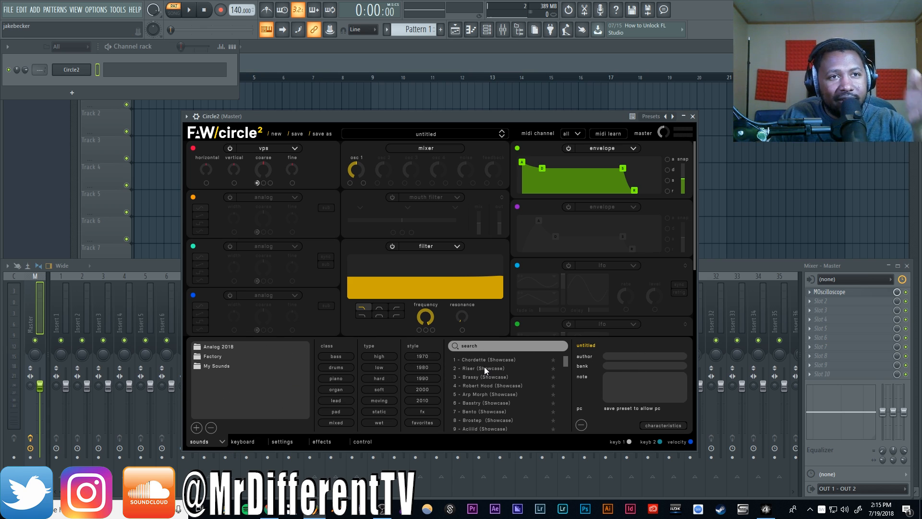
Show the keyboard page and try the arpeggiator by switching it on and off.
left_click(244, 442)
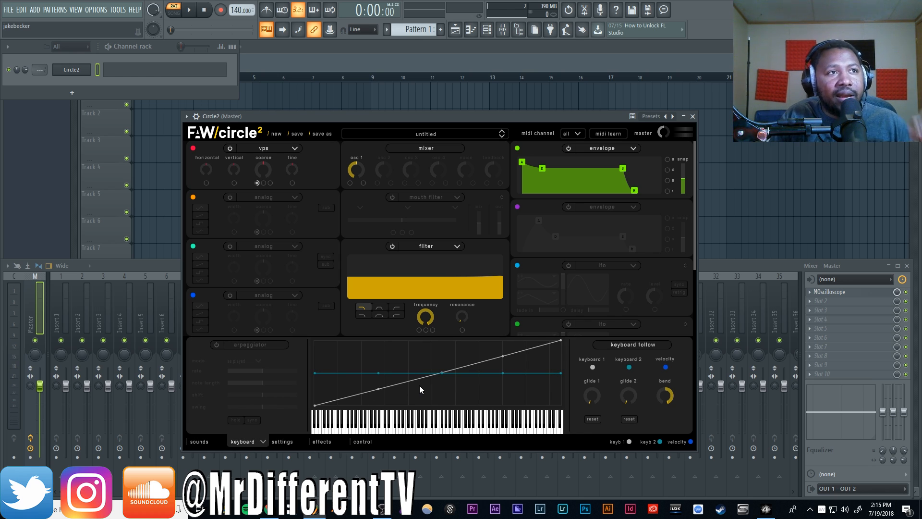
left_click(215, 344)
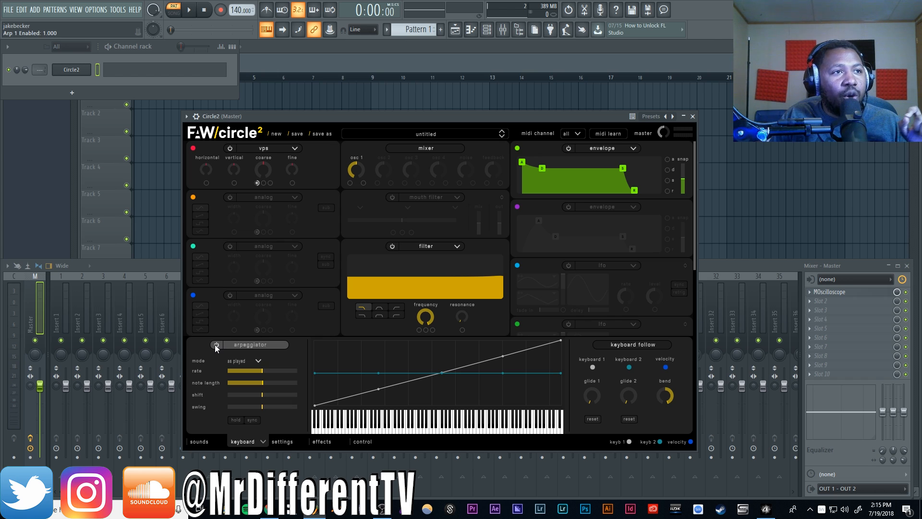
left_click(215, 345)
left_click(216, 344)
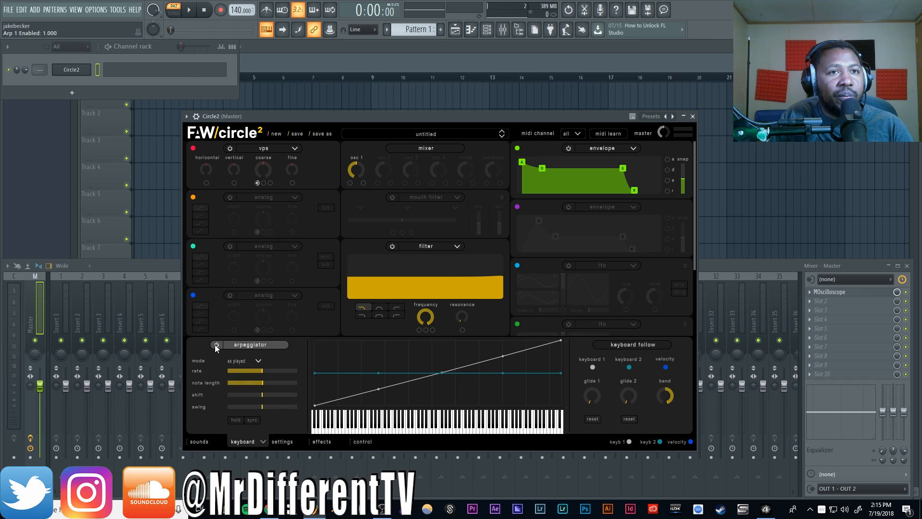
left_click(215, 345)
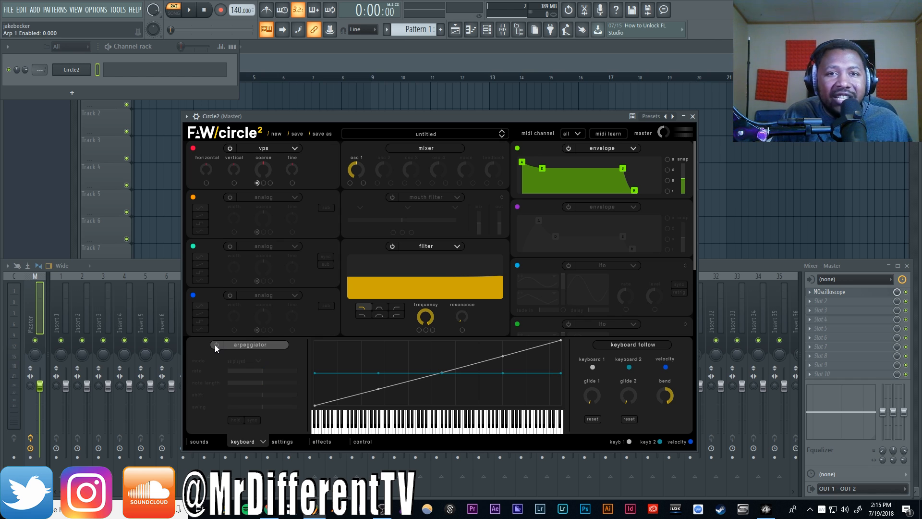
Show the settings page and try adjusting the polyphony in the voicing section.
left_click(290, 441)
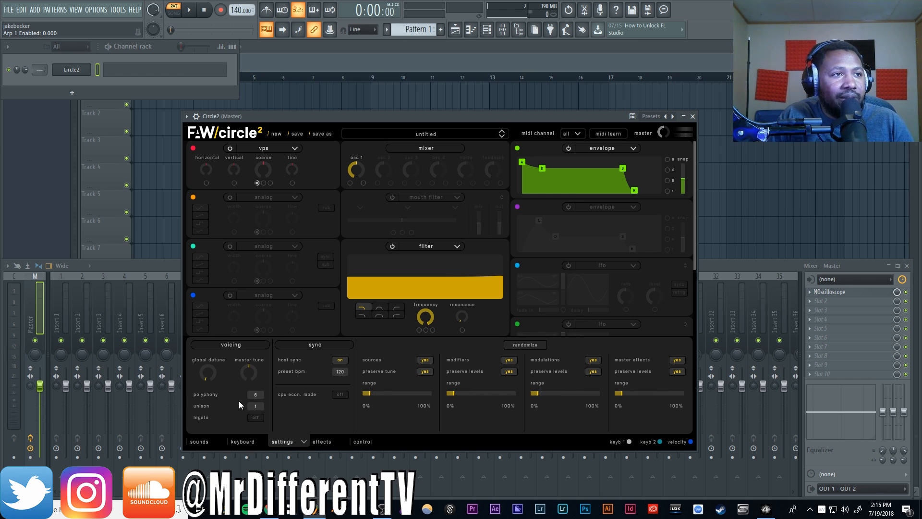
left_click_drag(256, 397, 263, 393)
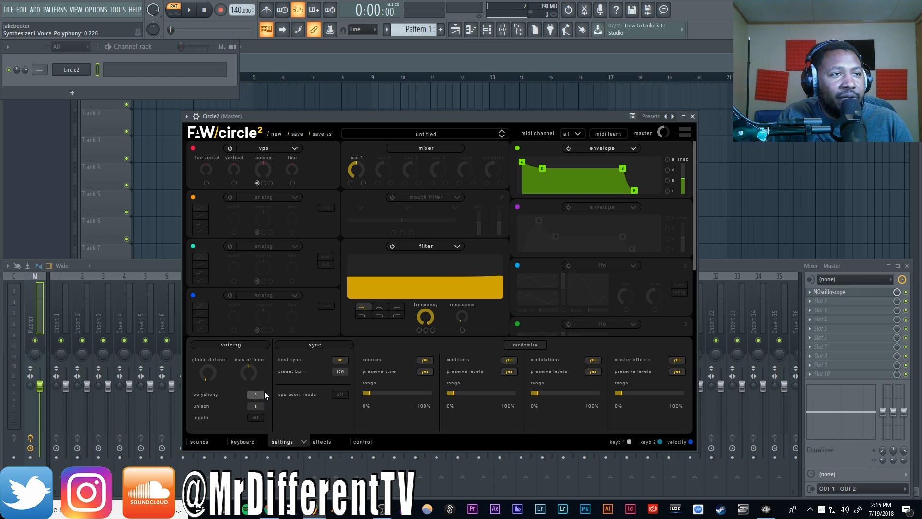
Show the effects page, enable the phaser in the first effect slot and view the available effect types.
left_click(321, 441)
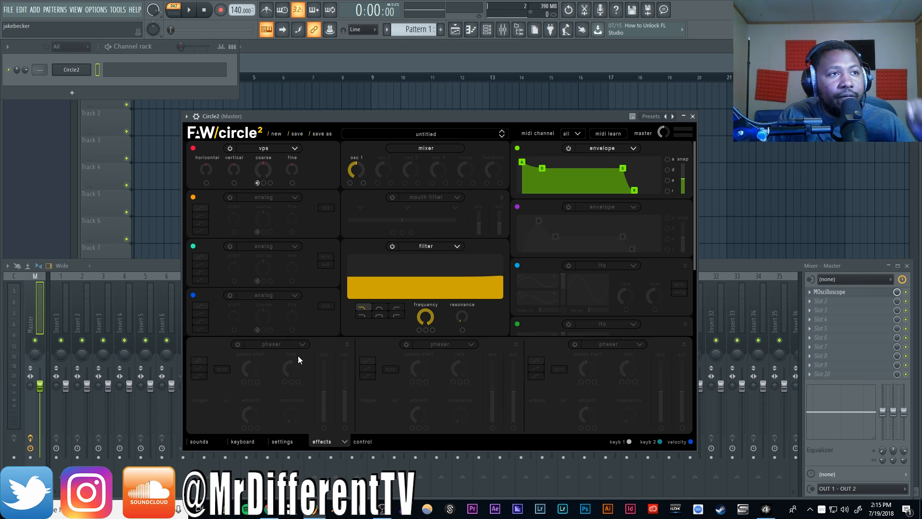
left_click(238, 344)
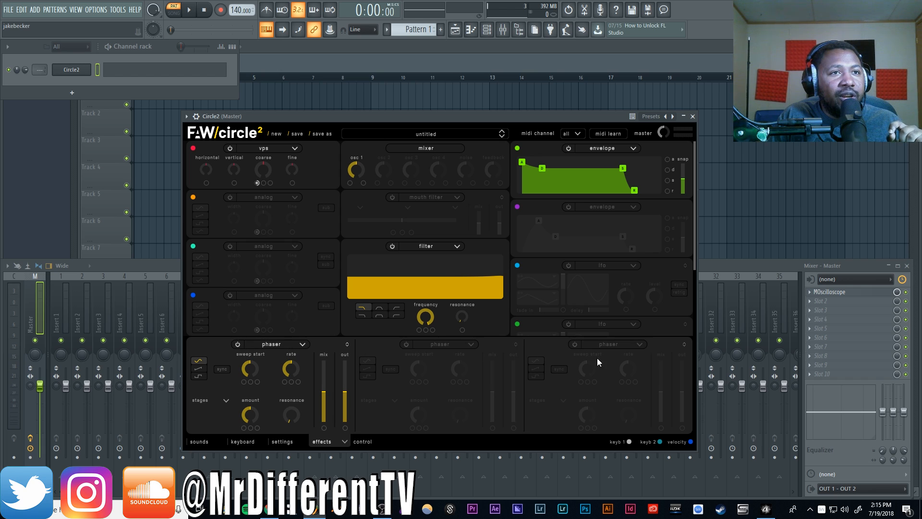
left_click(283, 344)
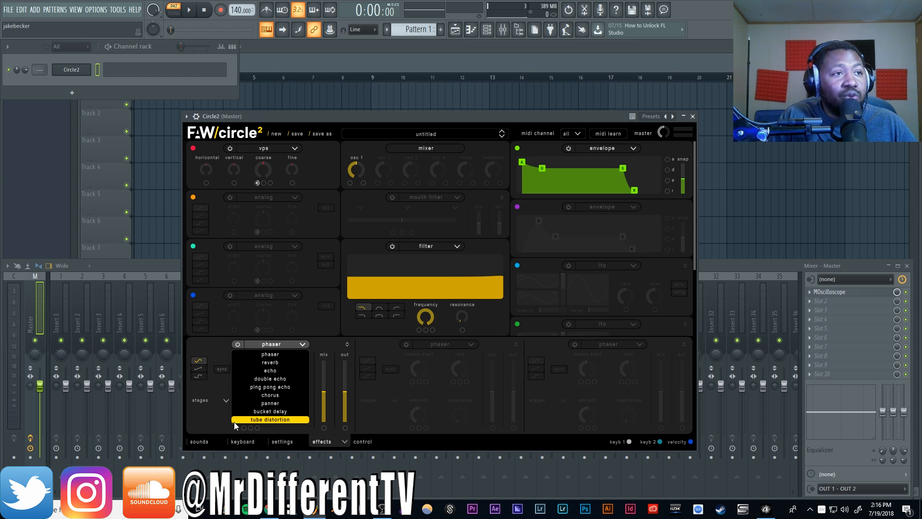
left_click(218, 423)
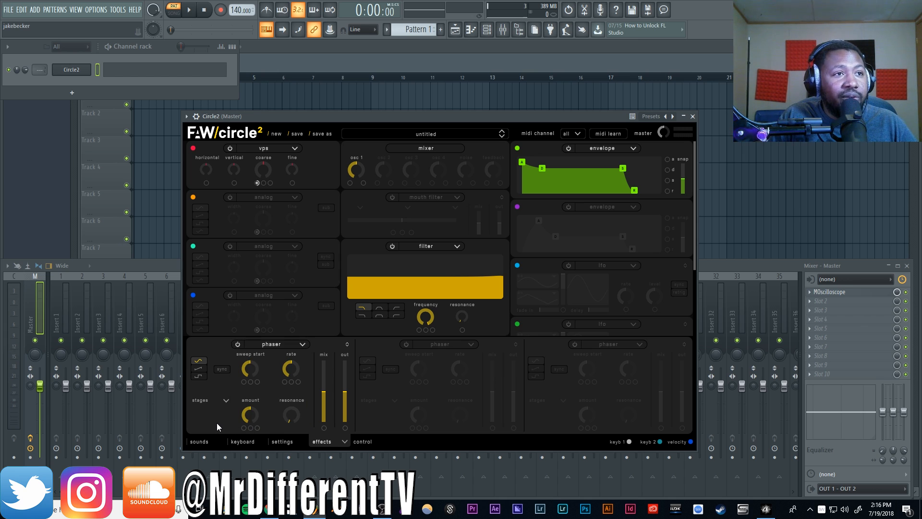
Change the first effect slot to reverb and finally to echo.
left_click(283, 344)
left_click(232, 382)
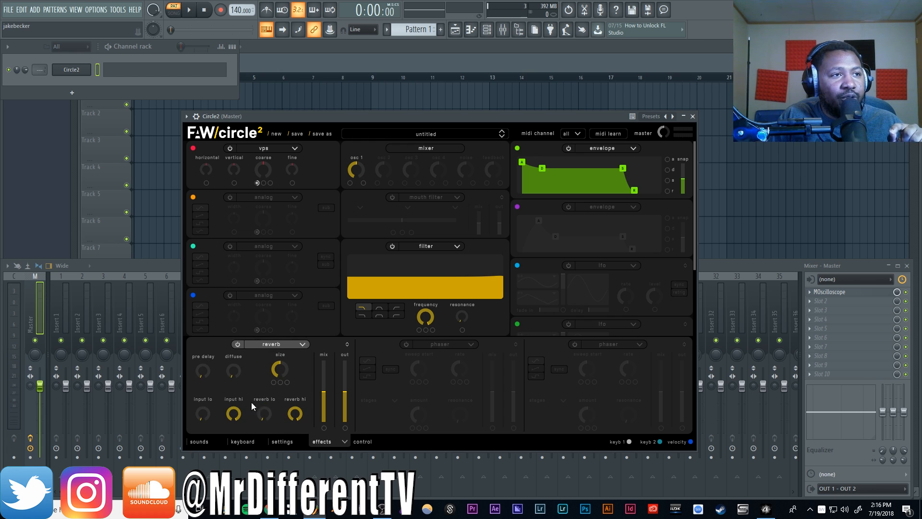
left_click(263, 343)
left_click(271, 370)
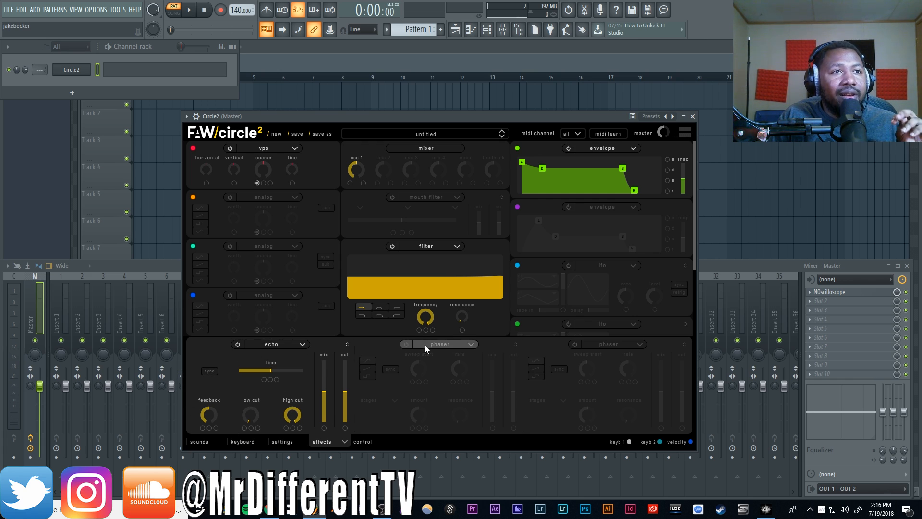
View the control page with its OSC options, return to the effects page and collapse it.
left_click(363, 442)
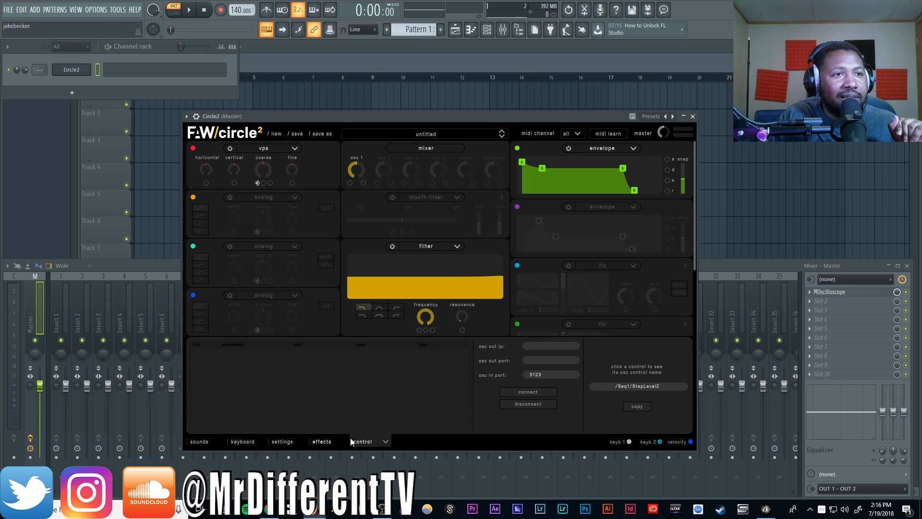
left_click(370, 440)
left_click(370, 441)
left_click(325, 442)
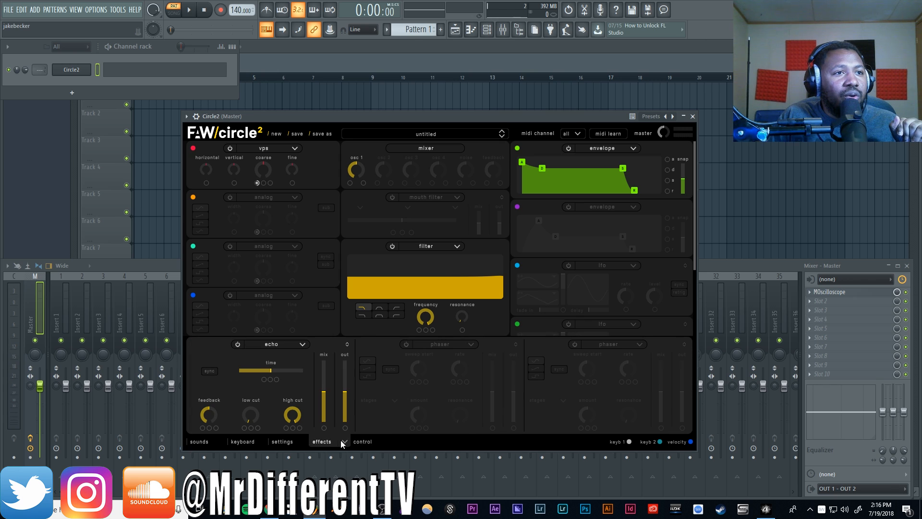
left_click(340, 440)
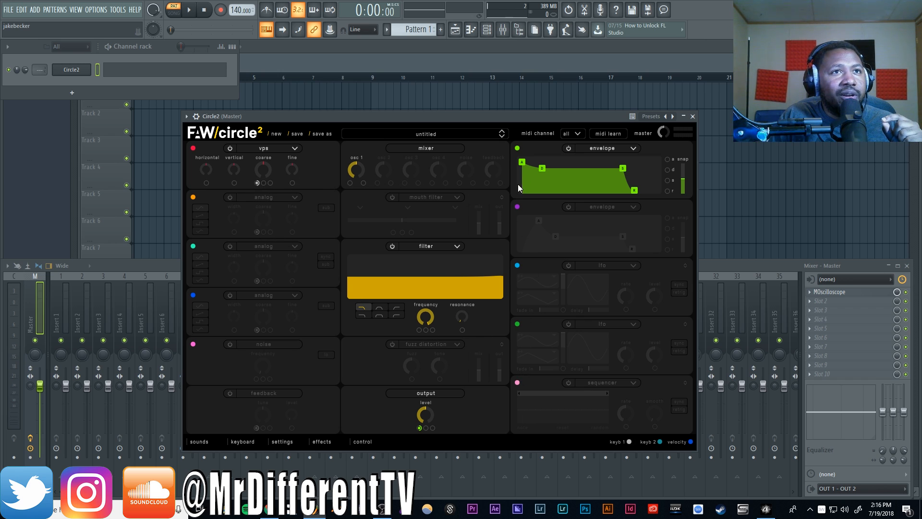
Change the second modulator slot to the lfo type and enable it.
left_click(594, 208)
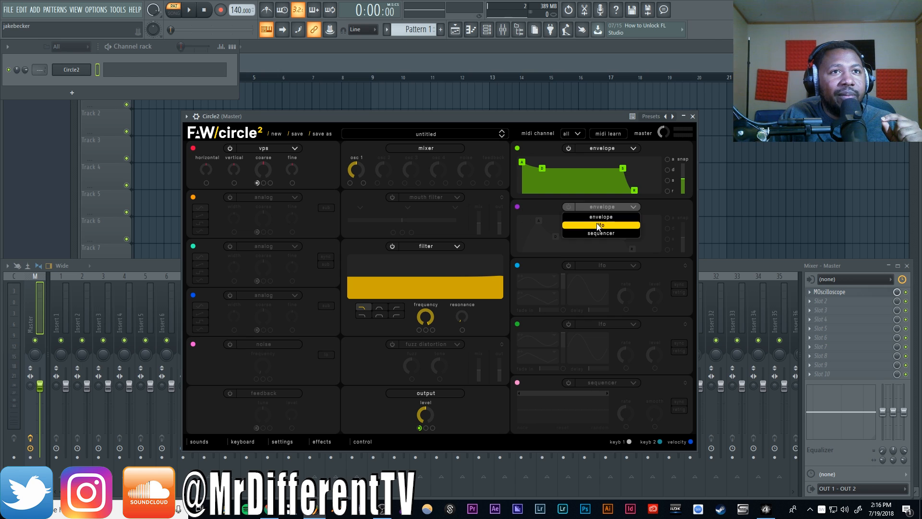
left_click(596, 223)
left_click(568, 207)
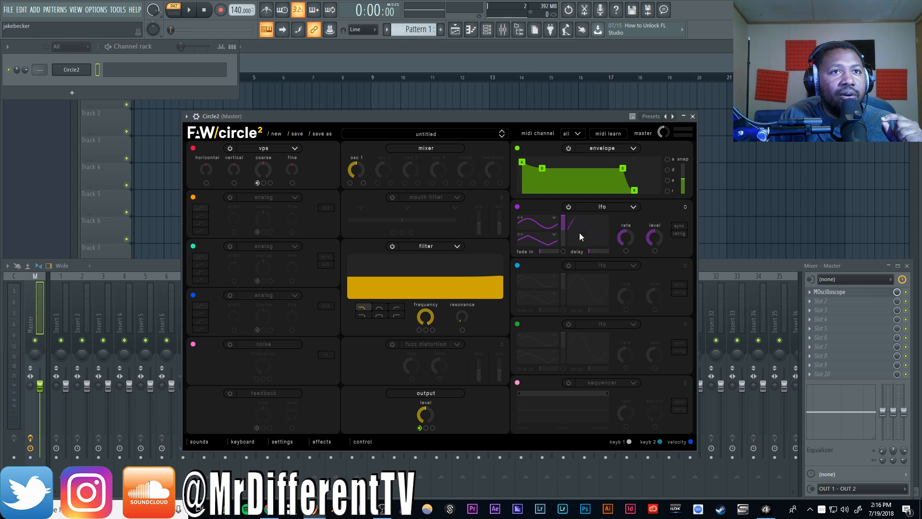
Assign the second slot's lfo to the first oscillator's vertical control and remove that assignment.
left_click_drag(517, 210, 498, 213)
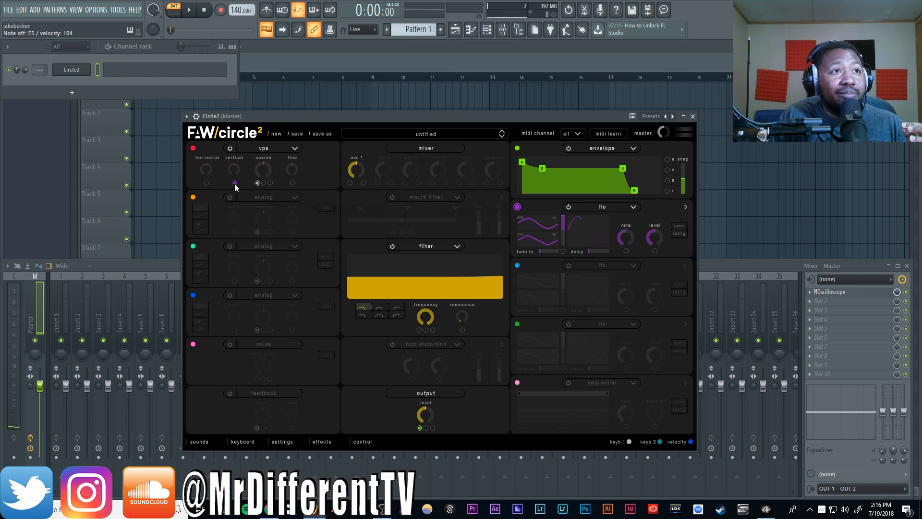
left_click_drag(234, 184, 329, 181)
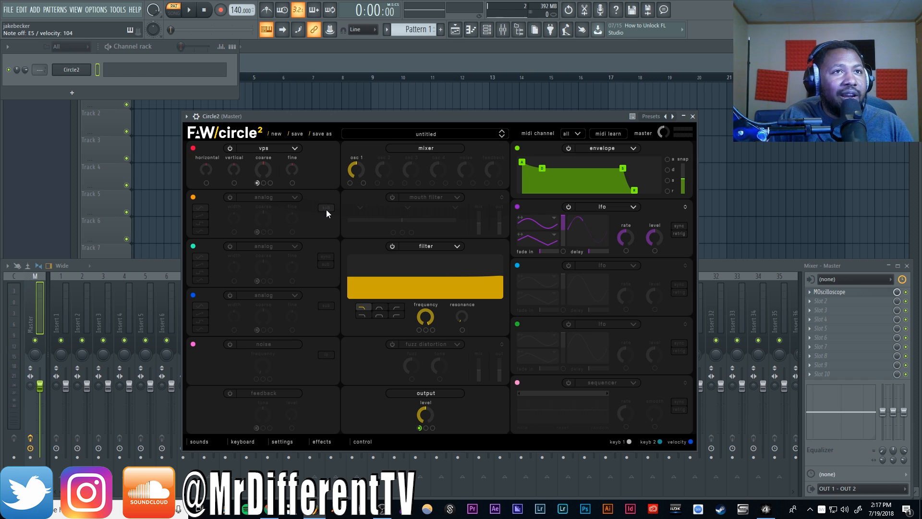
Enable the second oscillator with a square wave and cross-assign modulation among both oscillators and the second slot's lfo.
left_click(230, 197)
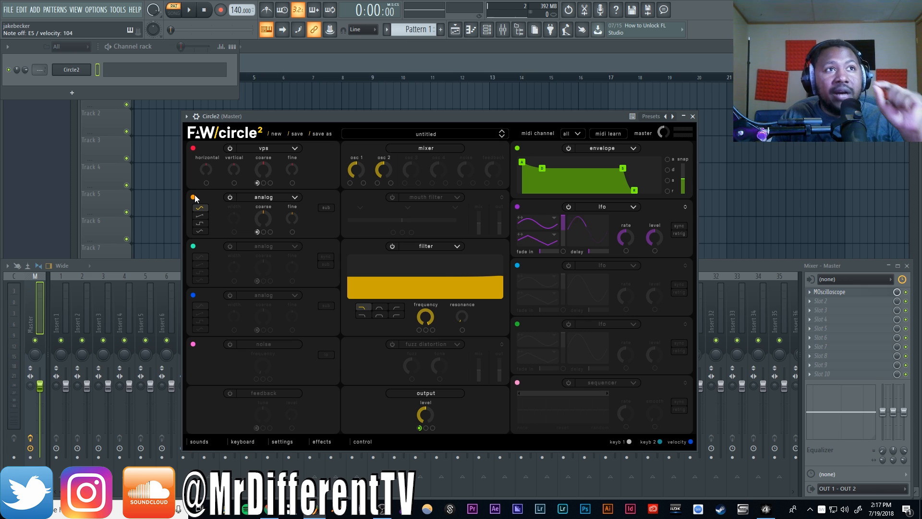
left_click(200, 222)
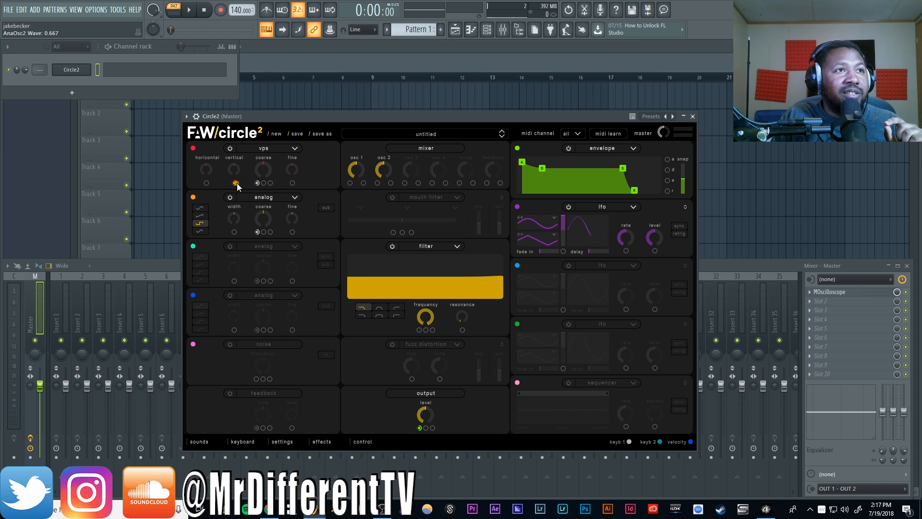
left_click_drag(520, 208, 207, 184)
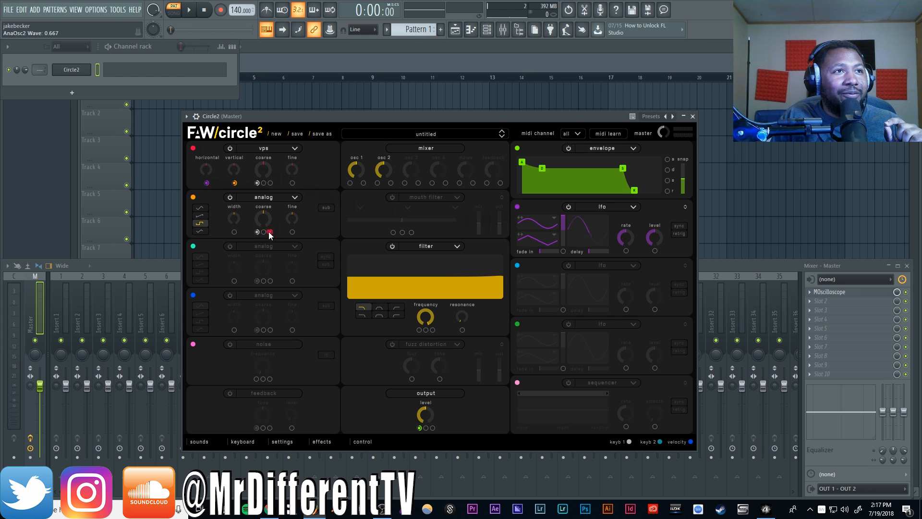
left_click_drag(266, 231, 265, 232)
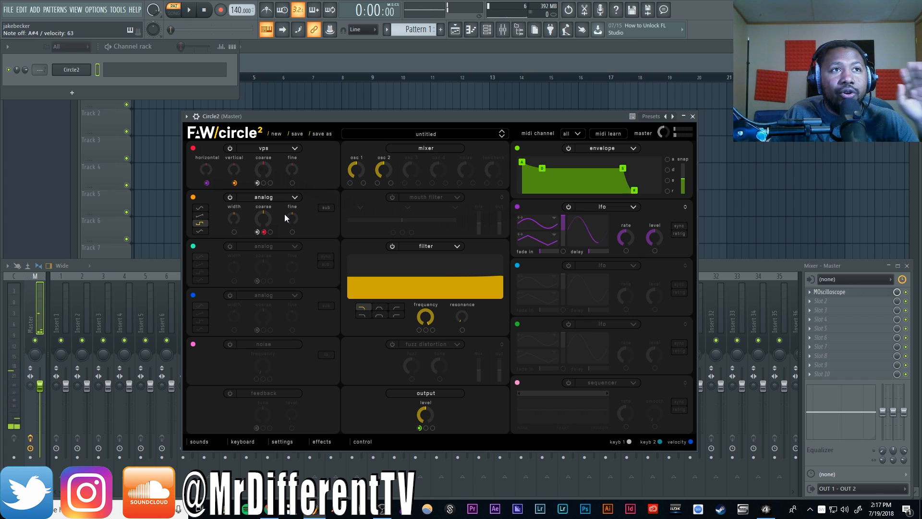
Start a new patch and set the first oscillator to the analog type.
left_click(277, 135)
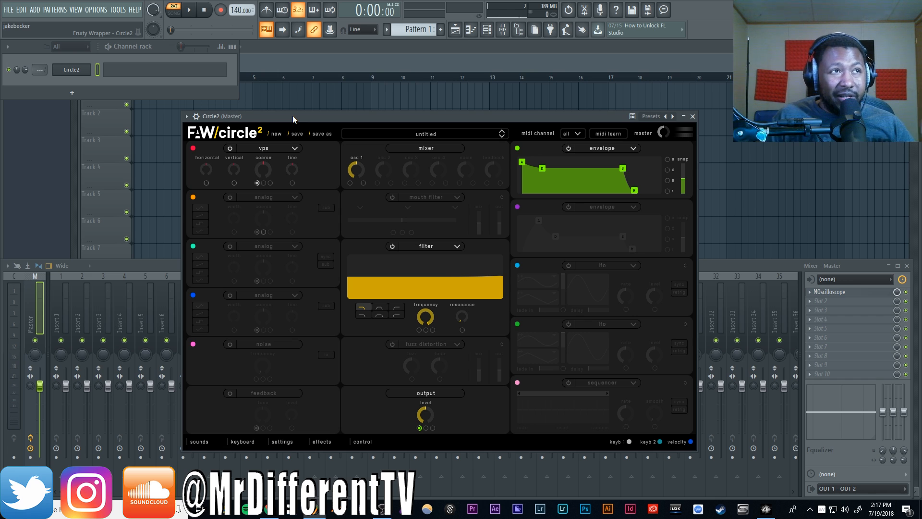
left_click(280, 146)
left_click(277, 158)
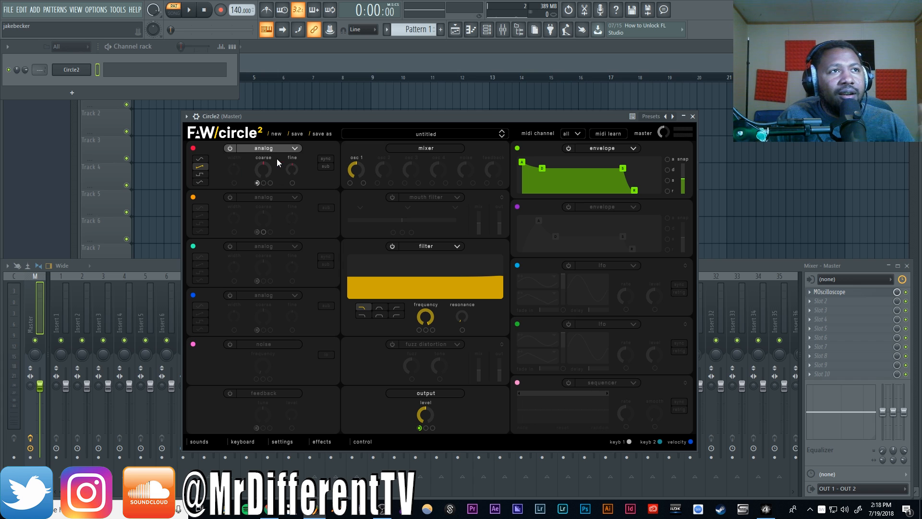
Open MOscilloscope from the master effect chain and place its window beside the synthesizer without overlap.
left_click(848, 294)
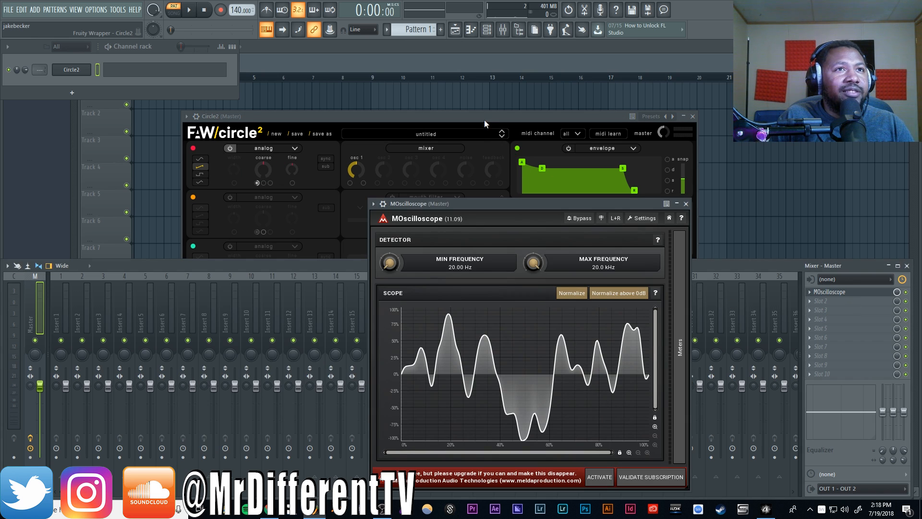
left_click_drag(484, 119, 357, 103)
left_click_drag(502, 203, 717, 190)
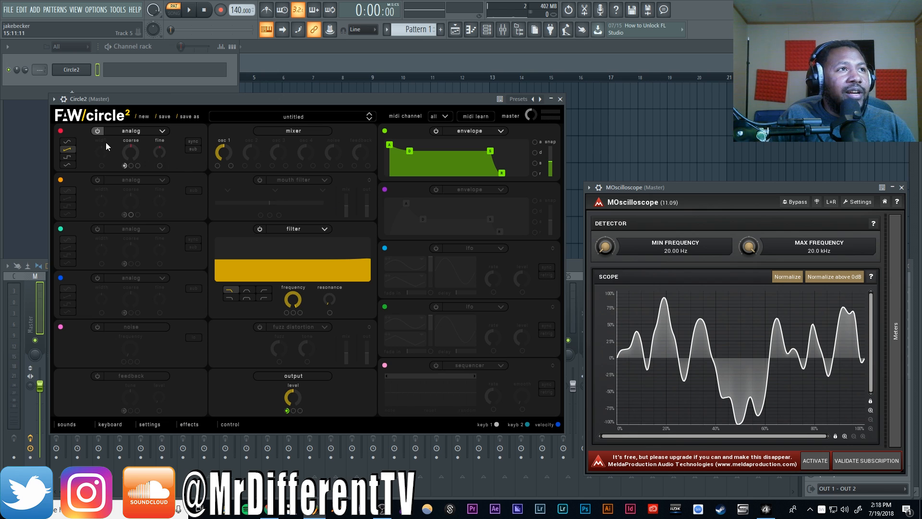
Select the sine wave for the first oscillator and adjust the synthesizer's master level.
left_click(72, 142)
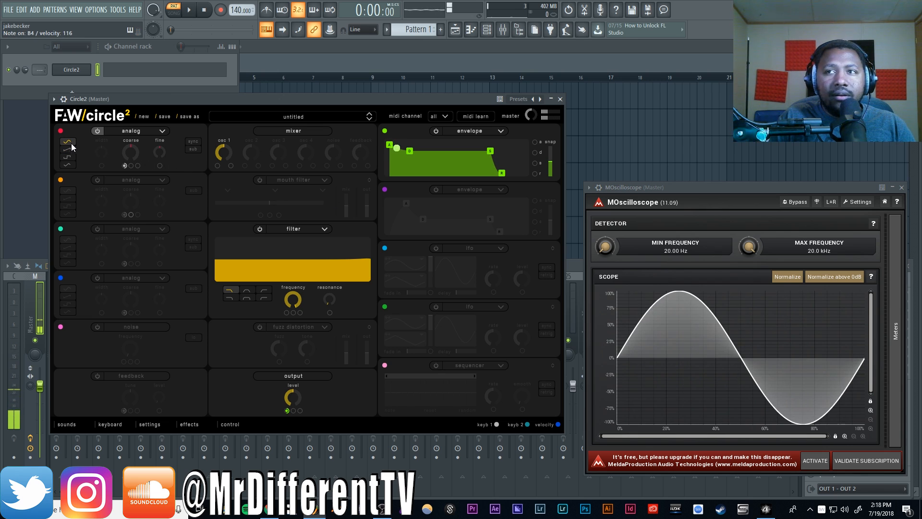
left_click_drag(27, 69, 27, 48)
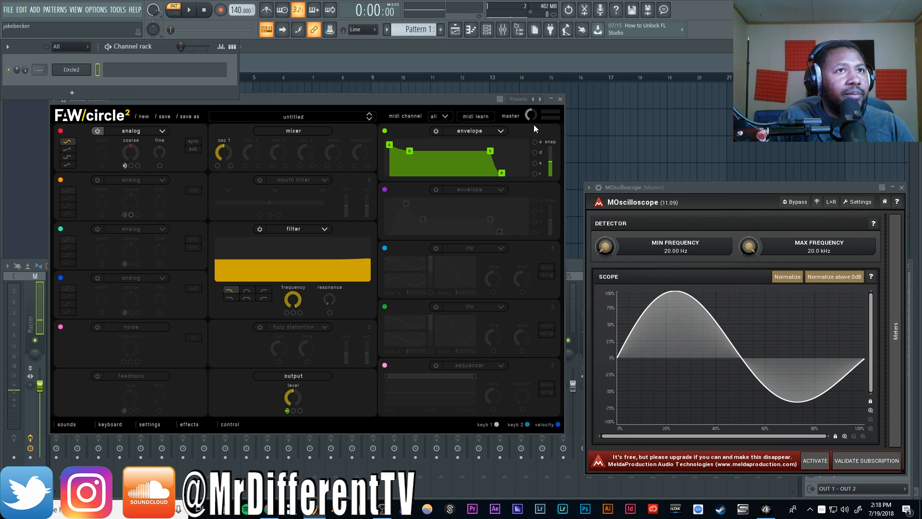
left_click_drag(532, 117, 531, 101)
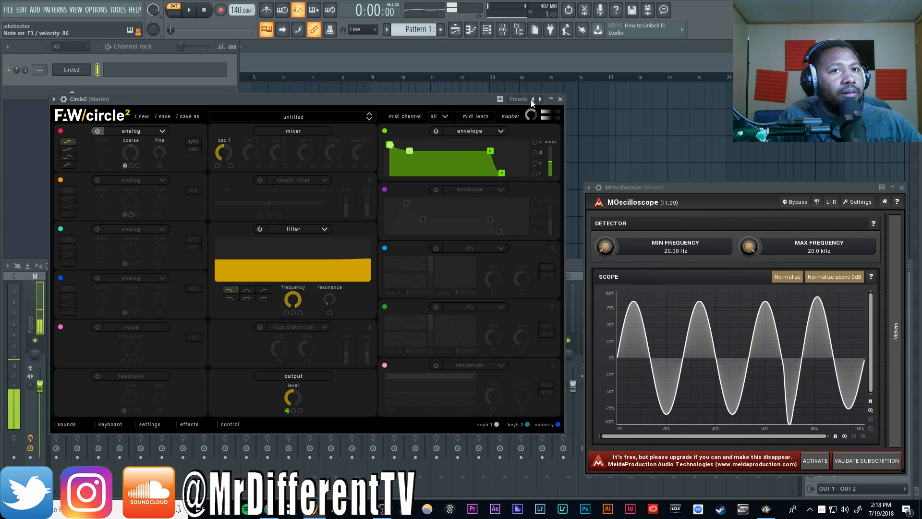
Try the first oscillator's sync and sub options and its coarse tuning, returning each to its default.
left_click(191, 143)
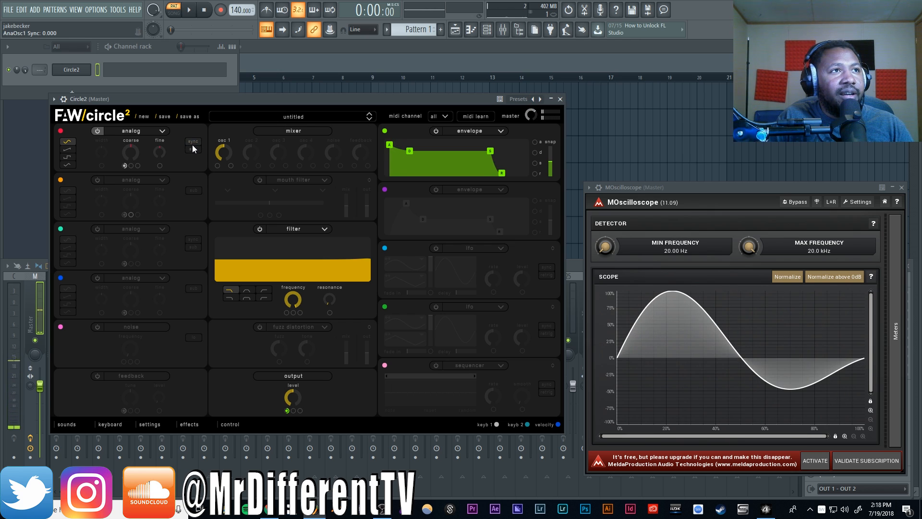
left_click(194, 150)
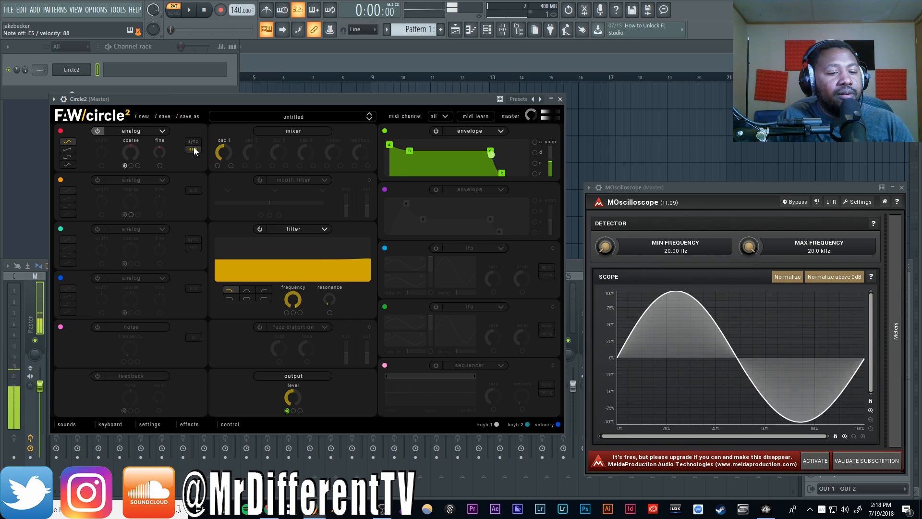
left_click(194, 150)
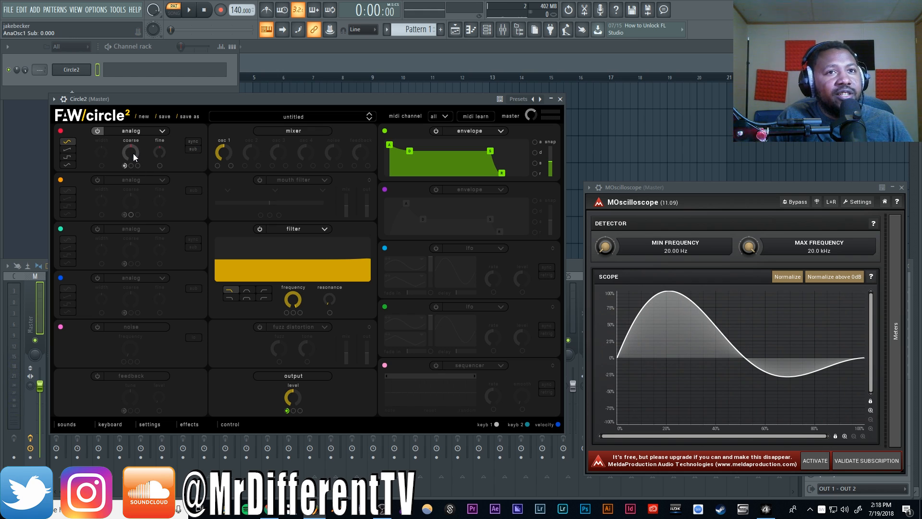
mouse_move(134, 154)
left_mouse_down()
mouse_move(126, 102)
mouse_move(127, 201)
mouse_move(120, 87)
mouse_move(127, 146)
left_mouse_up()
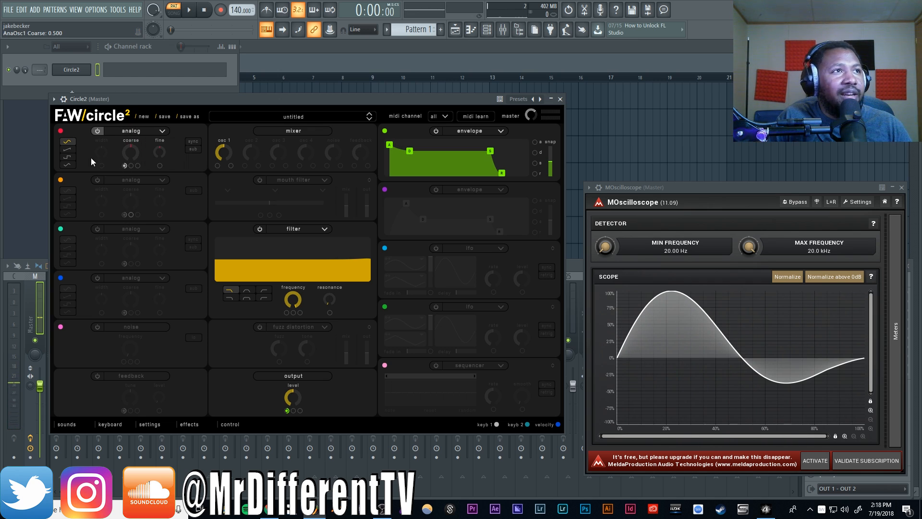
Audition the first oscillator's saw and square waves, varying the square's width and resetting it.
left_click(70, 149)
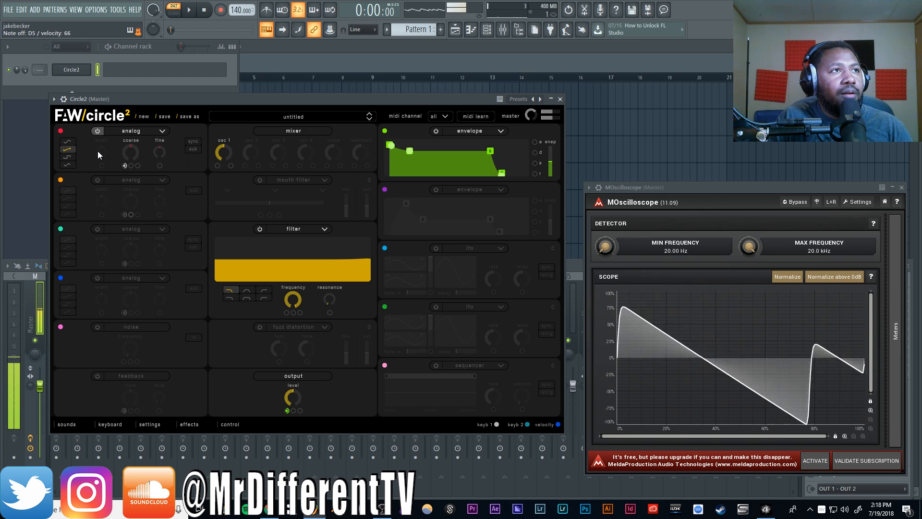
left_click(70, 155)
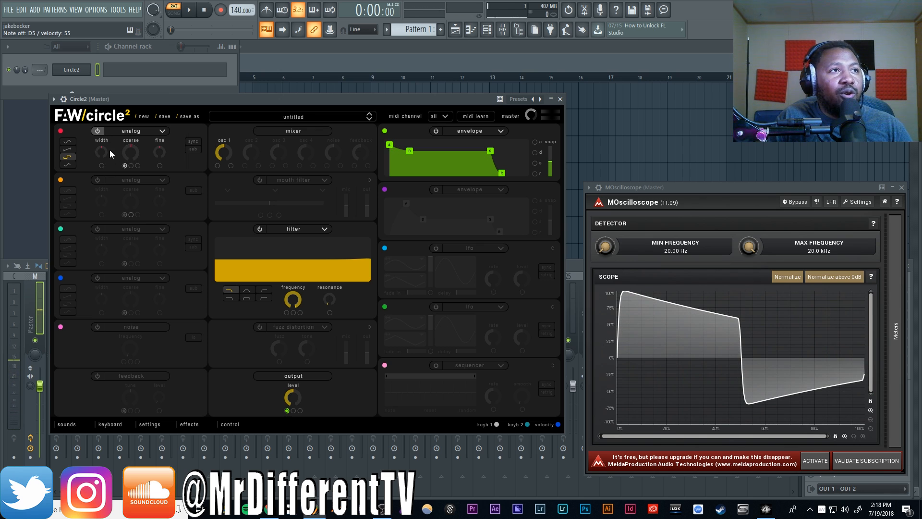
left_click_drag(104, 152, 105, 128)
double_click(104, 151)
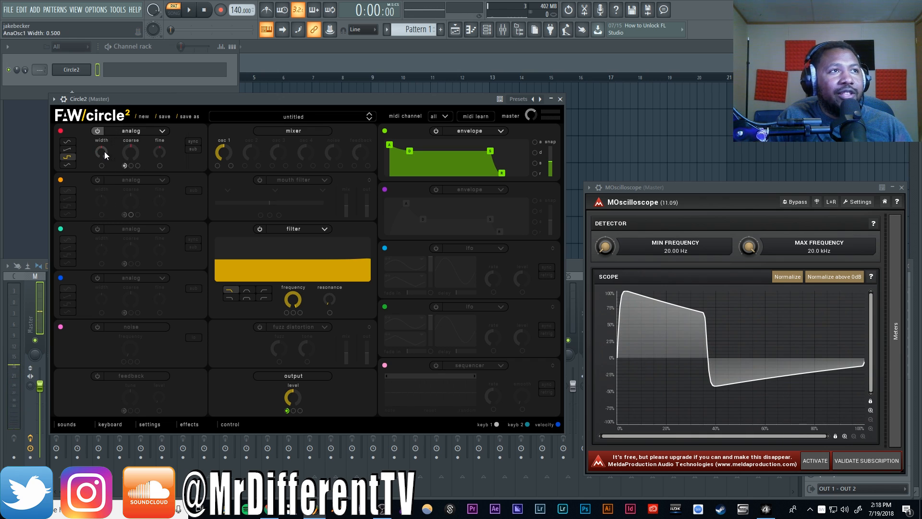
Set the first oscillator's waveform to triangle, comparing it once with the saw.
left_click(68, 166)
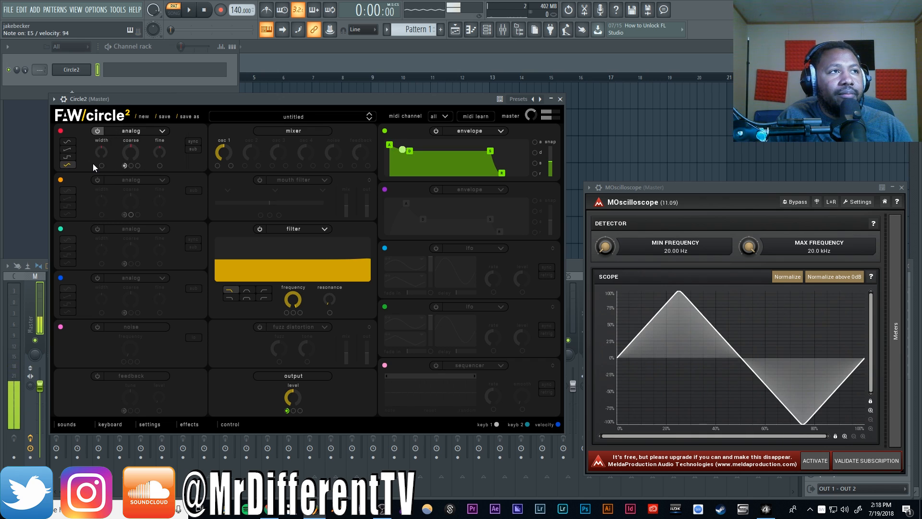
left_click(68, 151)
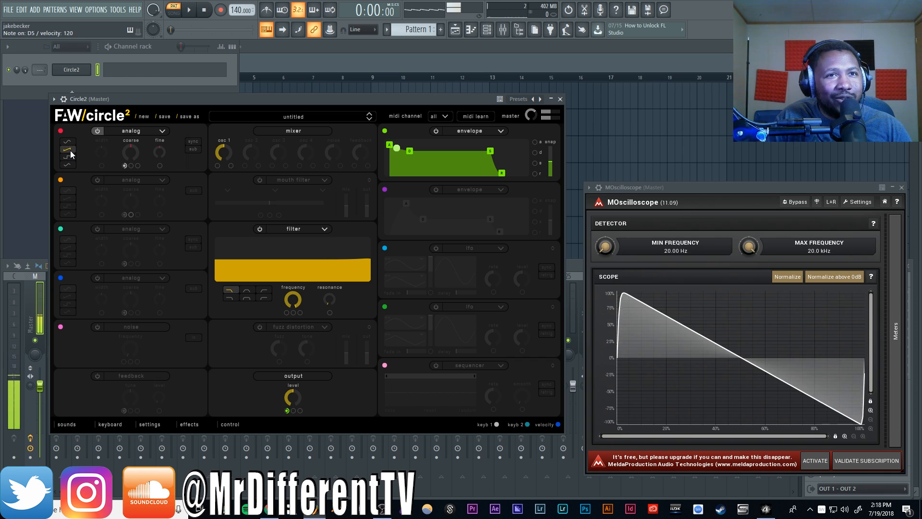
left_click(68, 165)
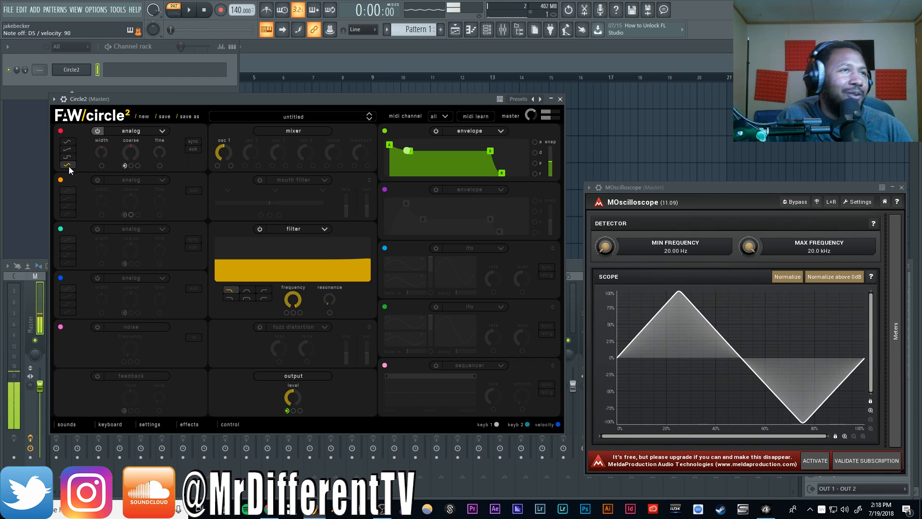
Switch the first oscillator to the wavetable type and set its first table to gaborone.
left_click(144, 130)
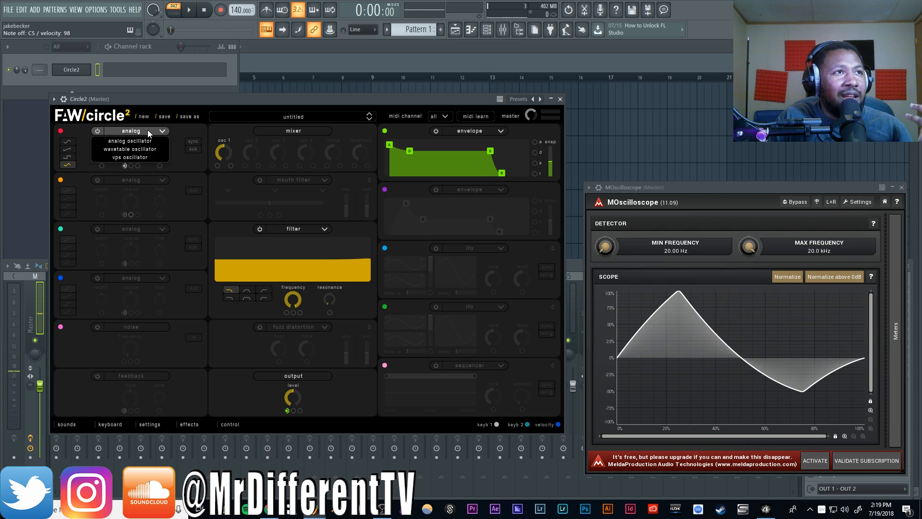
left_click(147, 150)
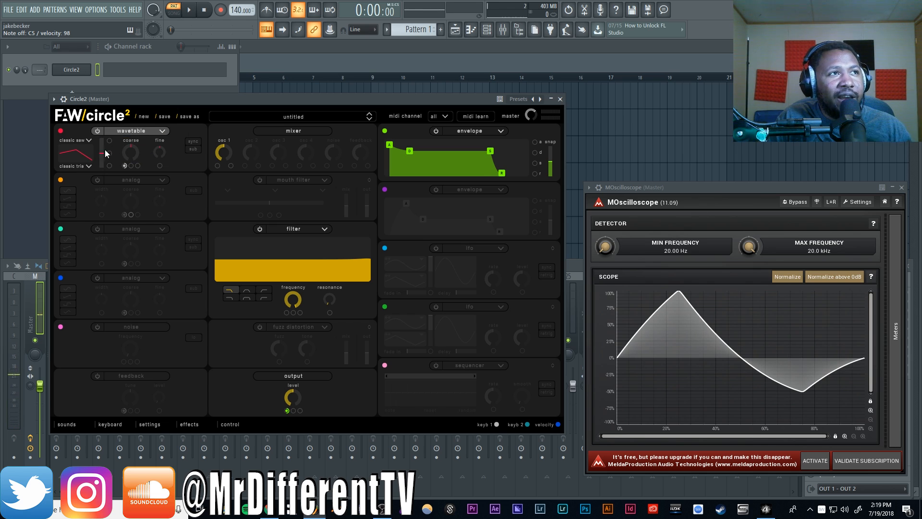
left_click(82, 139)
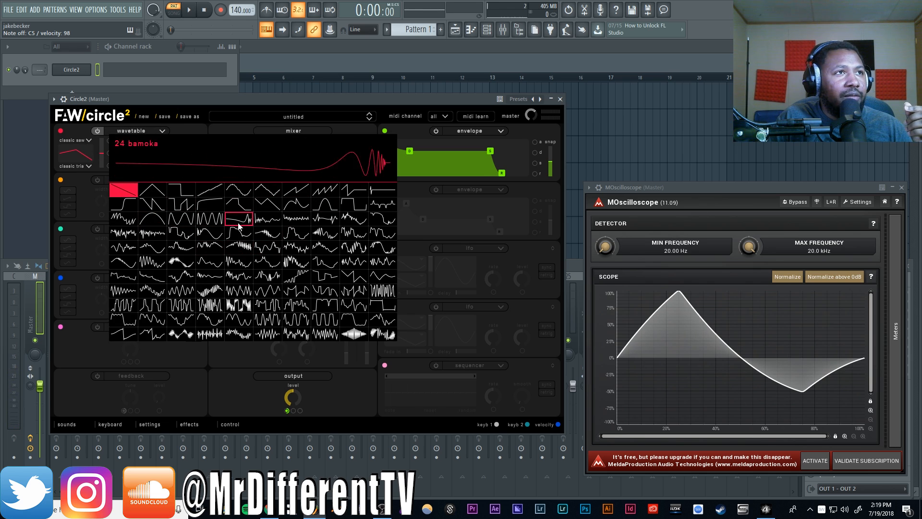
left_click(153, 262)
Set the second wavetable to mexico city and sweep the cross fade between both tables, leaving it near the middle.
left_click(89, 165)
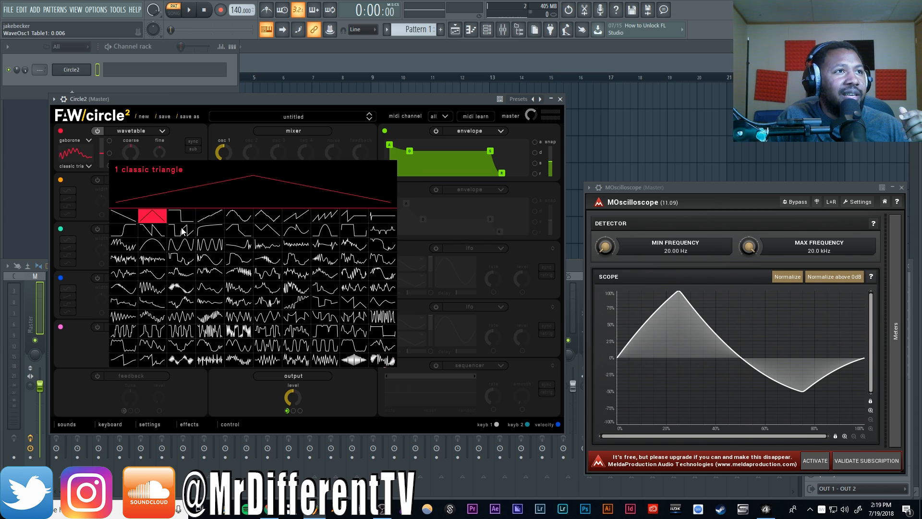
left_click(368, 315)
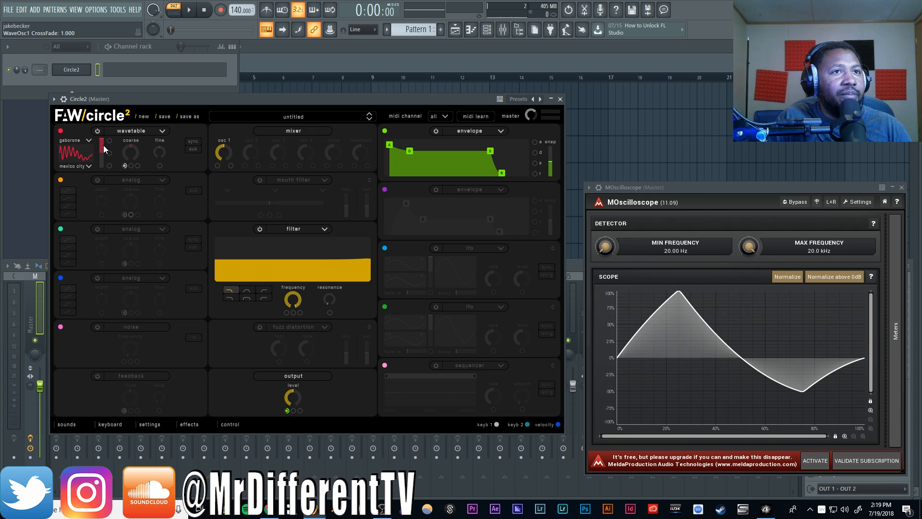
left_click_drag(103, 143, 106, 215)
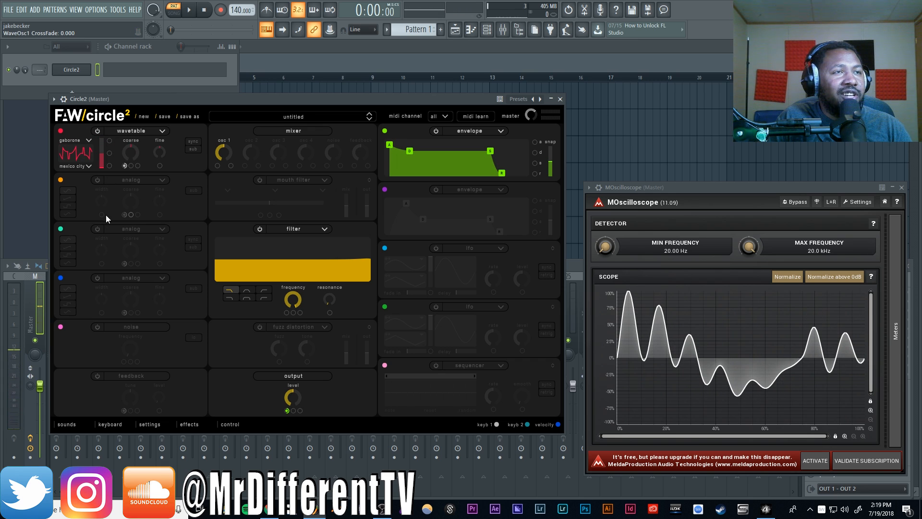
left_click_drag(99, 168, 102, 153)
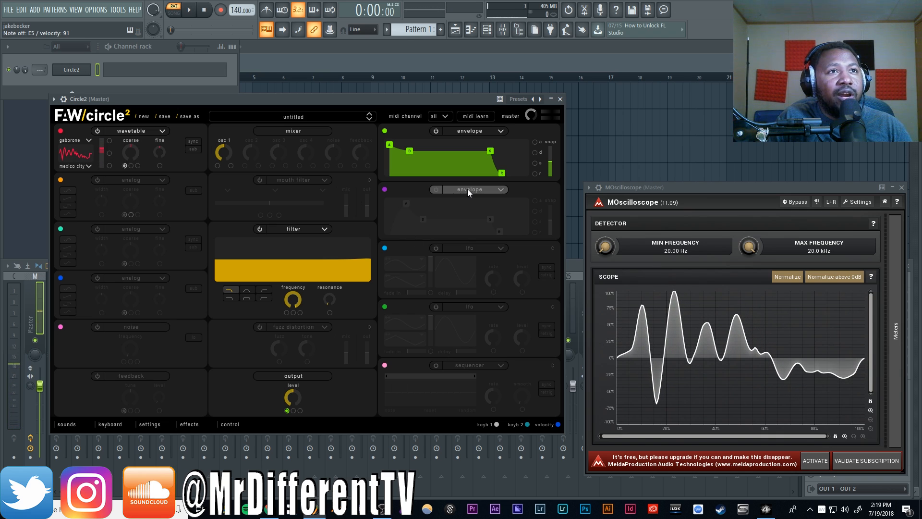
Change the second modulator slot to an enabled lfo with sync on, and adjust its rate.
left_click(445, 189)
left_click(444, 207)
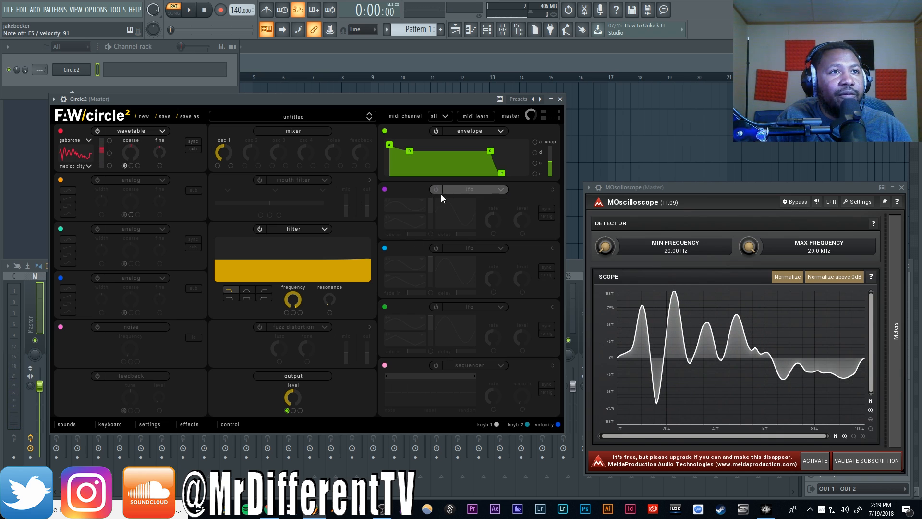
left_click(435, 191)
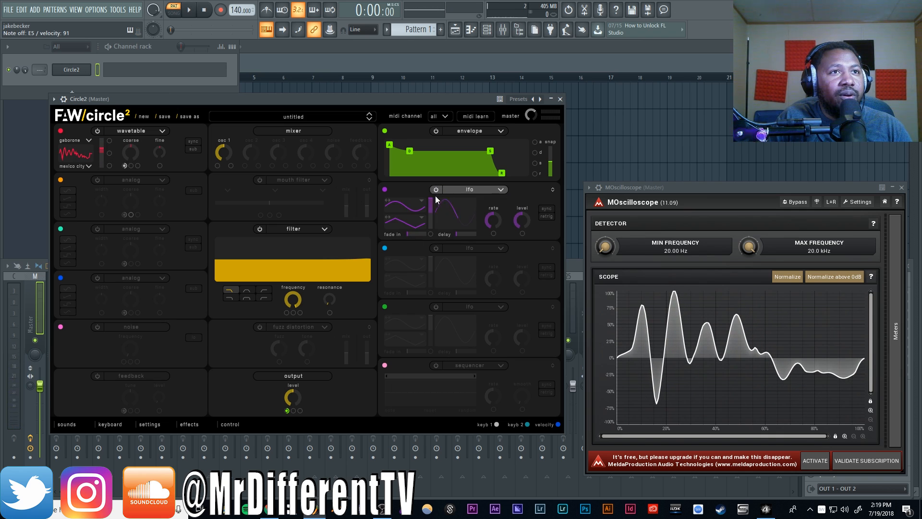
left_click(546, 209)
mouse_move(497, 221)
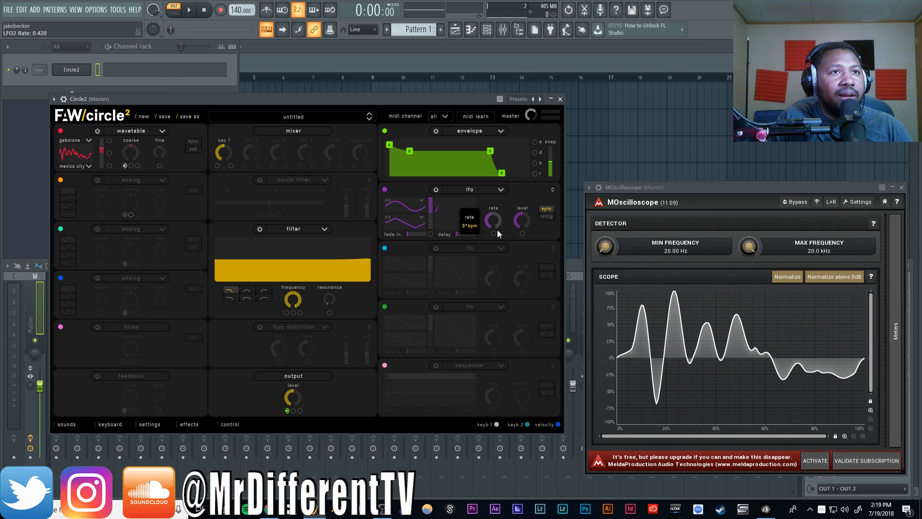
left_click_drag(497, 231, 487, 214)
Assign the second slot's lfo to the wavetable oscillator's cross fade and set the cross fade to about 0.42.
left_click_drag(385, 190, 110, 141)
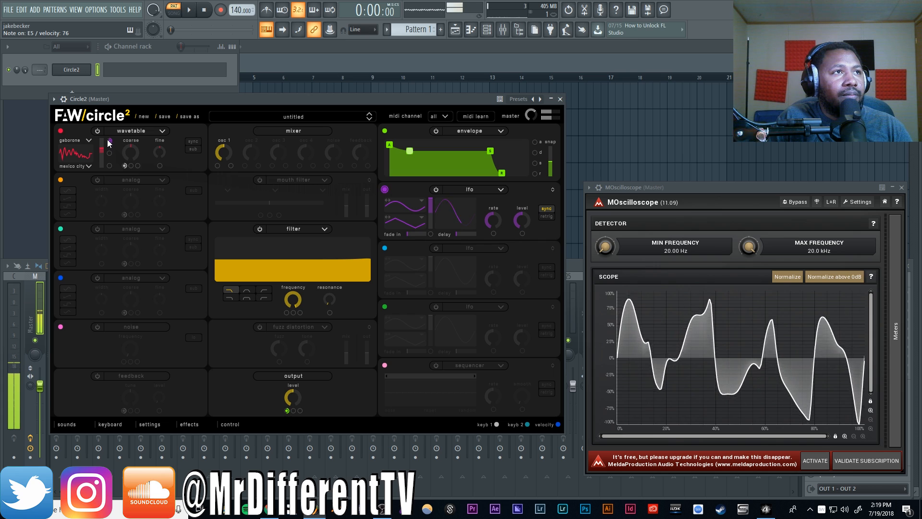
left_click(110, 142)
mouse_move(119, 137)
left_mouse_down()
mouse_move(118, 164)
mouse_move(119, 137)
mouse_move(104, 146)
left_mouse_up()
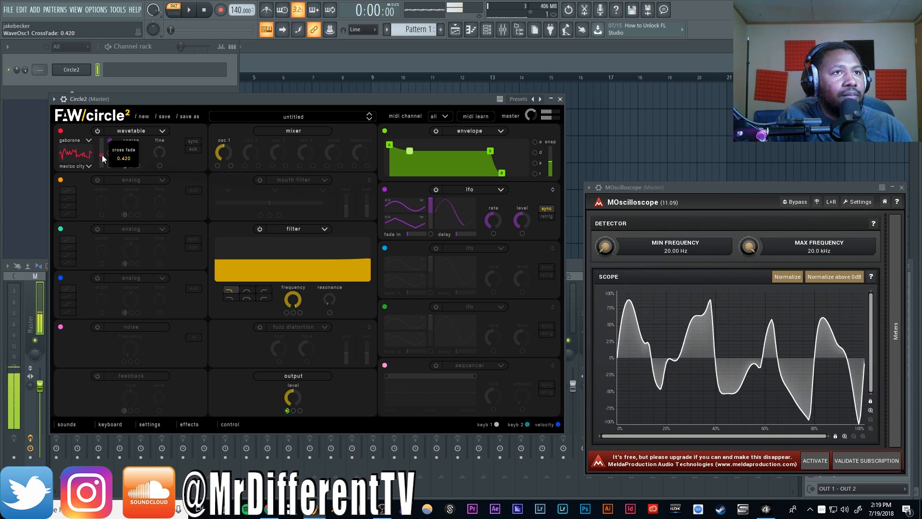
key("space")
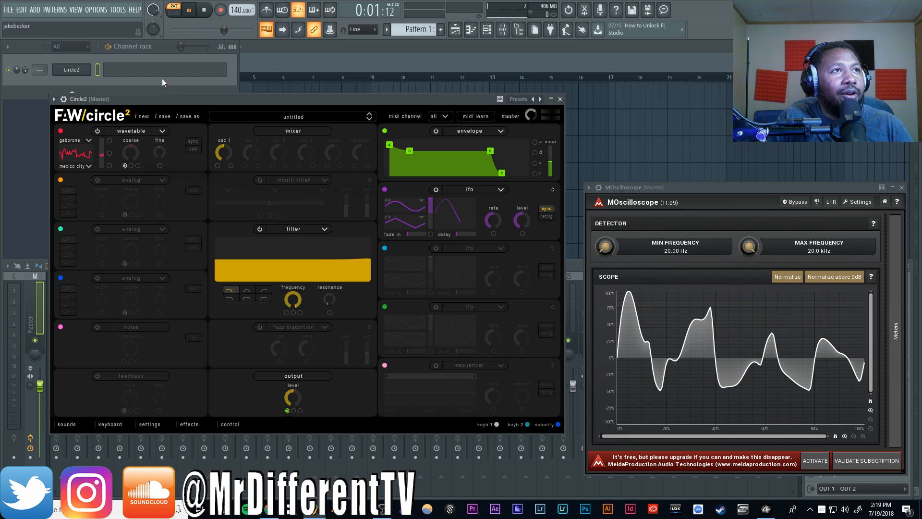
key("space")
Switch the first oscillator to the vps type and check the Circle² overview page in the browser before returning to the synth.
left_click(146, 130)
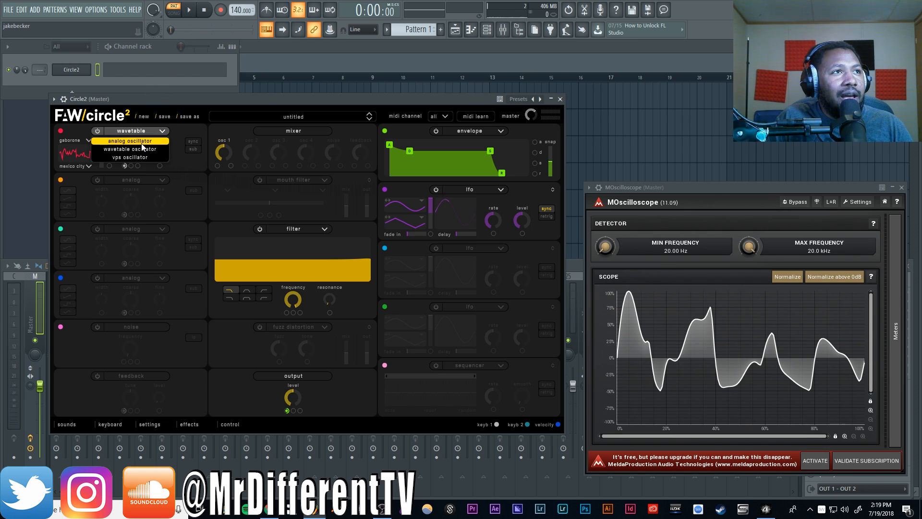
left_click(140, 158)
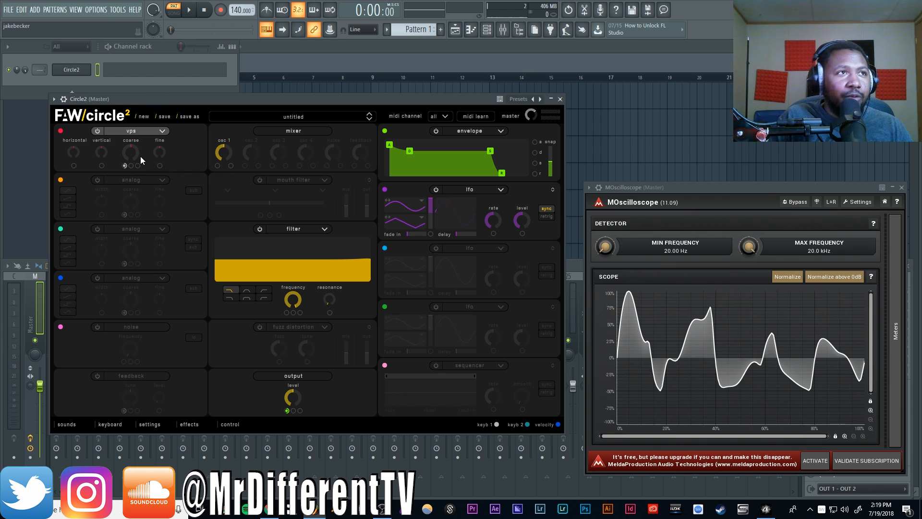
left_click(271, 510)
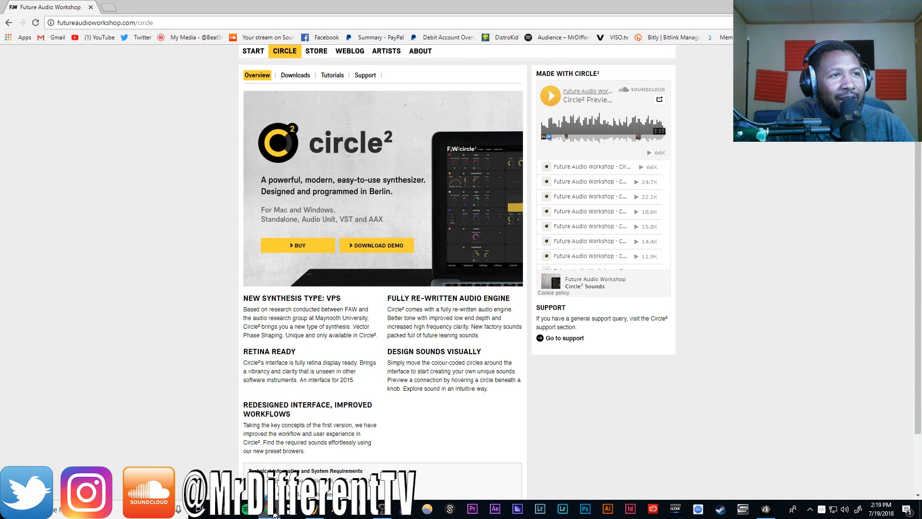
left_click(273, 513)
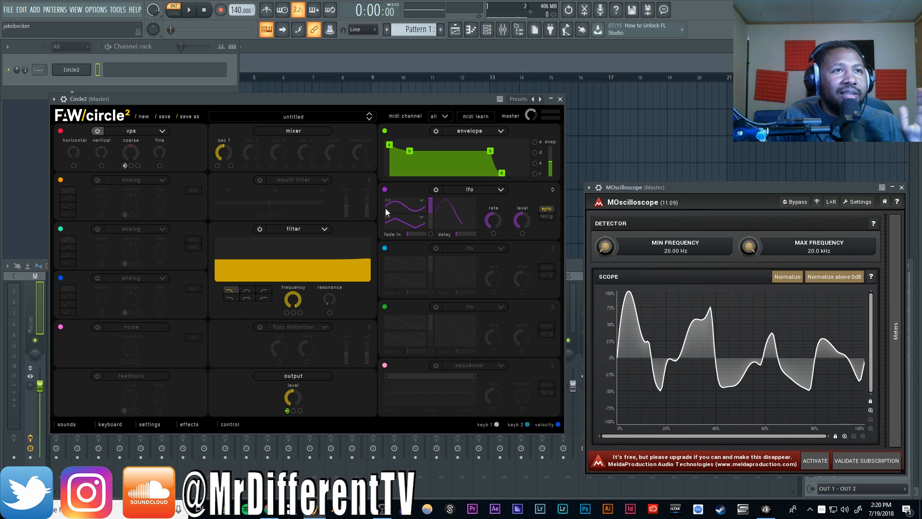
Turn off the second slot's lfo and adjust the vps oscillator's horizontal and vertical controls.
left_click(436, 189)
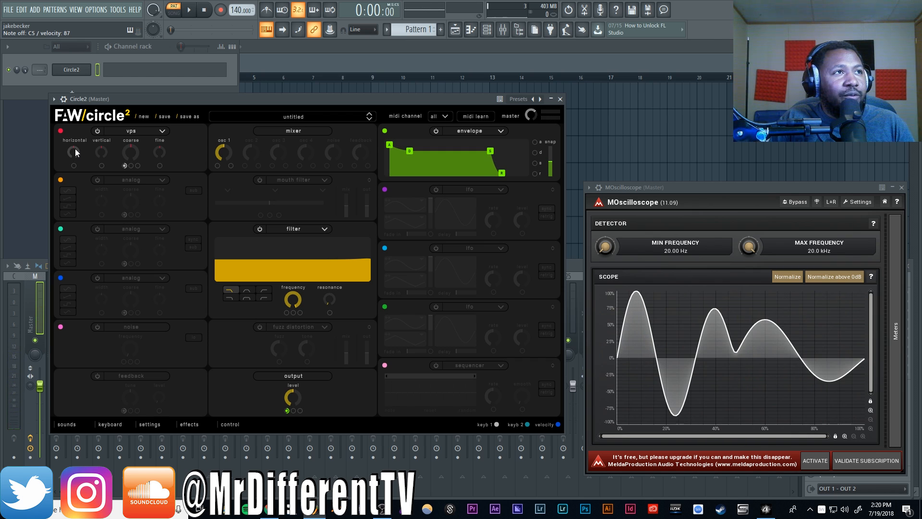
left_click_drag(75, 148, 74, 200)
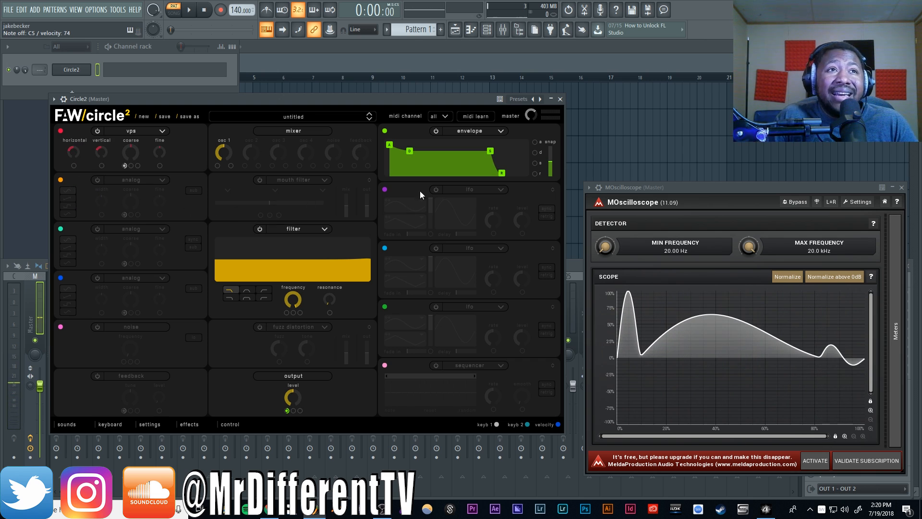
Turn the second slot's lfo back on with a rate of 0.460 and assign it to the vps oscillator's vertical control.
left_click(435, 189)
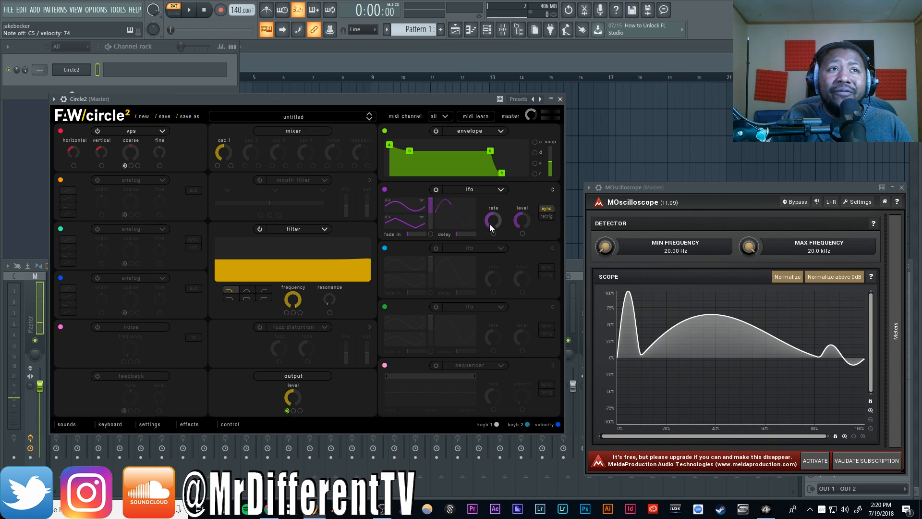
left_click_drag(492, 221, 491, 225)
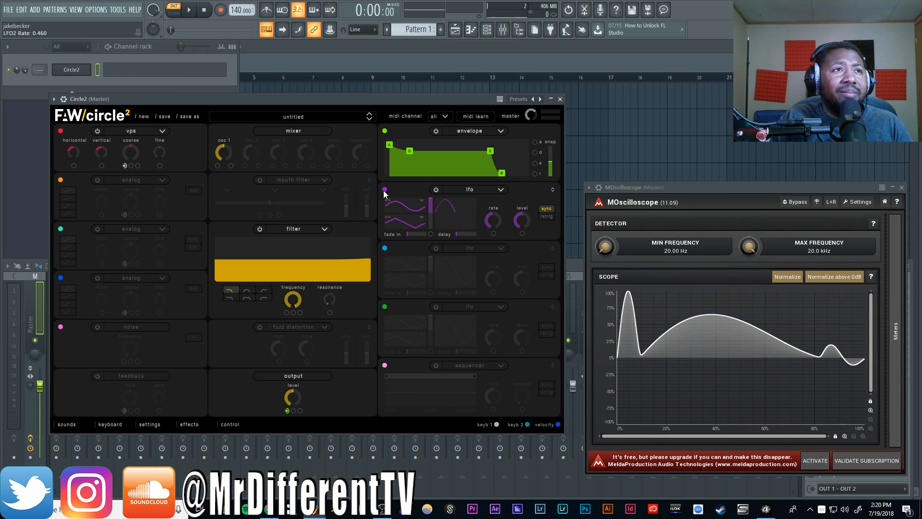
left_click_drag(99, 164, 100, 166)
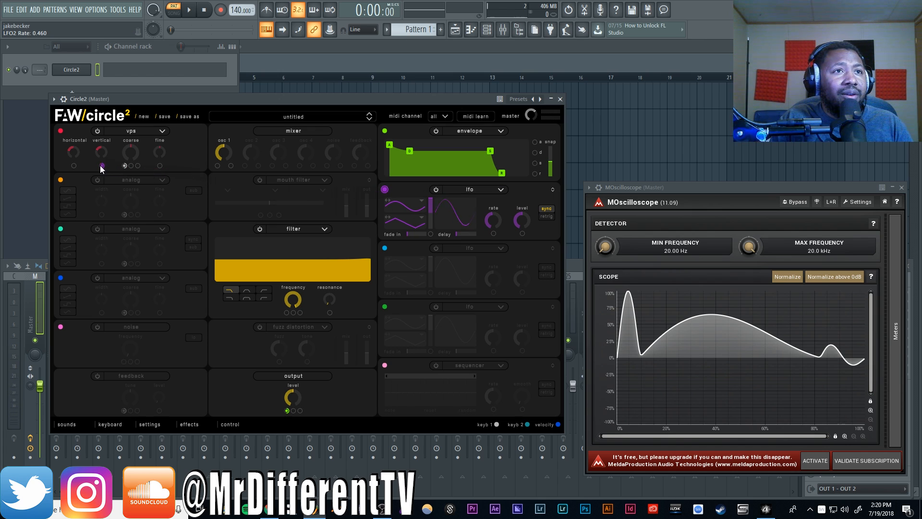
Enable the third slot's lfo, set its first waveform to the central spike shape, and set its mix to 0.530.
left_click(435, 248)
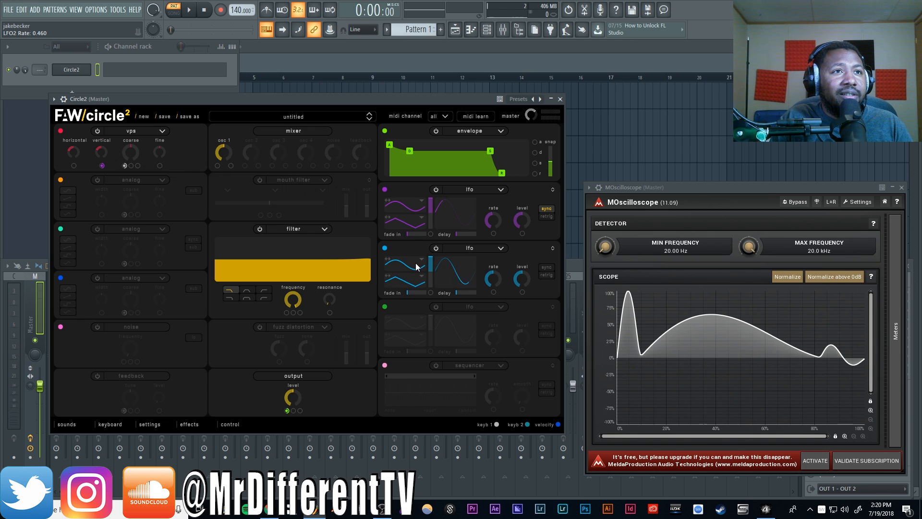
left_click(418, 264)
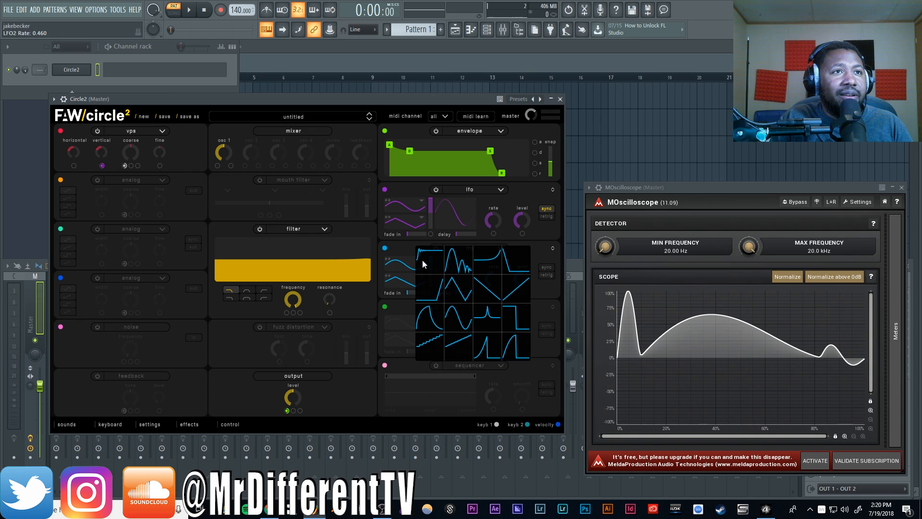
left_click(497, 317)
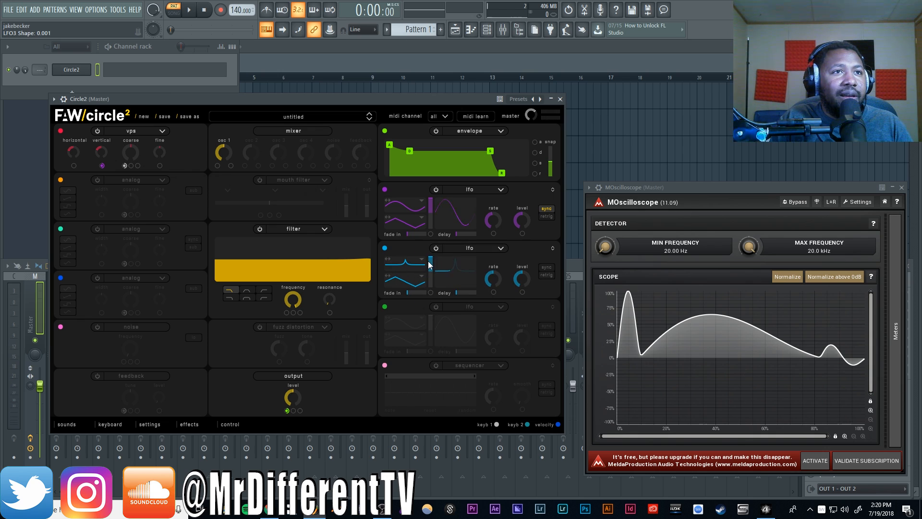
left_click_drag(429, 264, 431, 266)
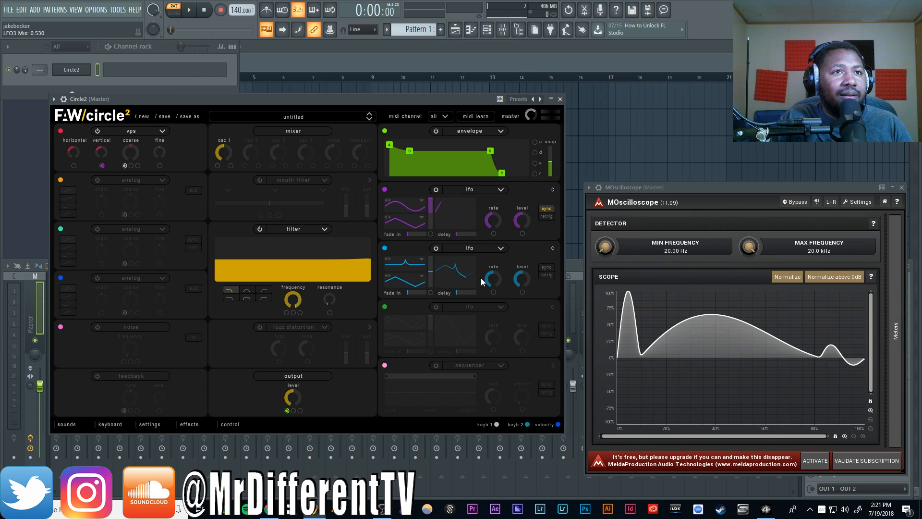
Assign the third slot's lfo, with sync on, to the vps horizontal control and tune both lfo rates, setting the third's to 0.330.
left_click_drag(492, 278, 493, 289)
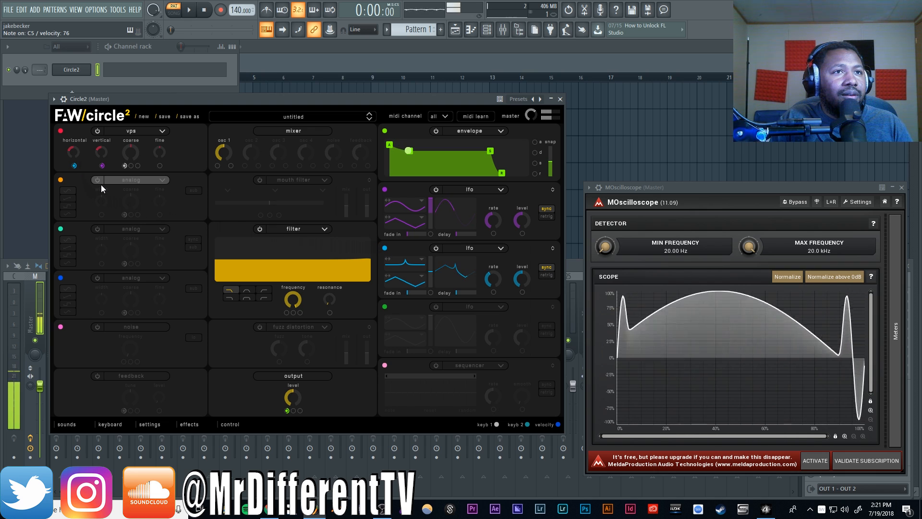
left_click_drag(497, 272, 497, 276)
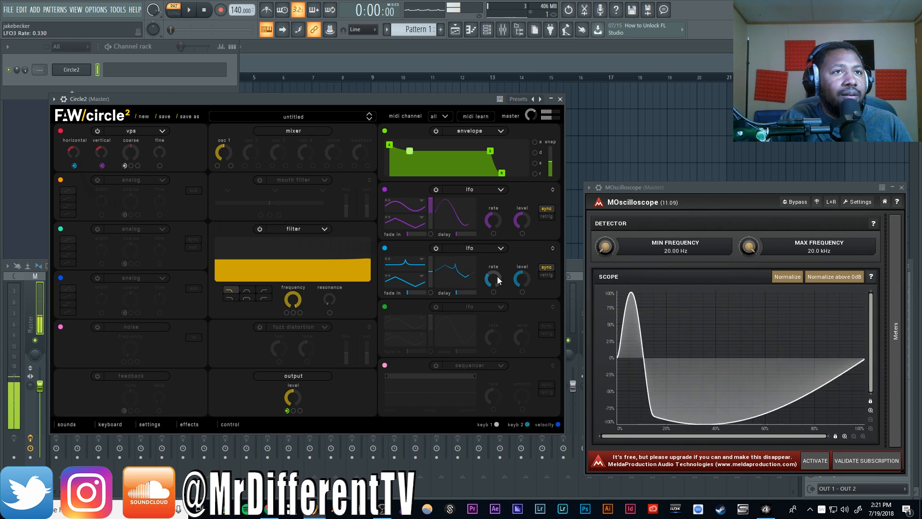
left_click_drag(488, 229, 488, 235)
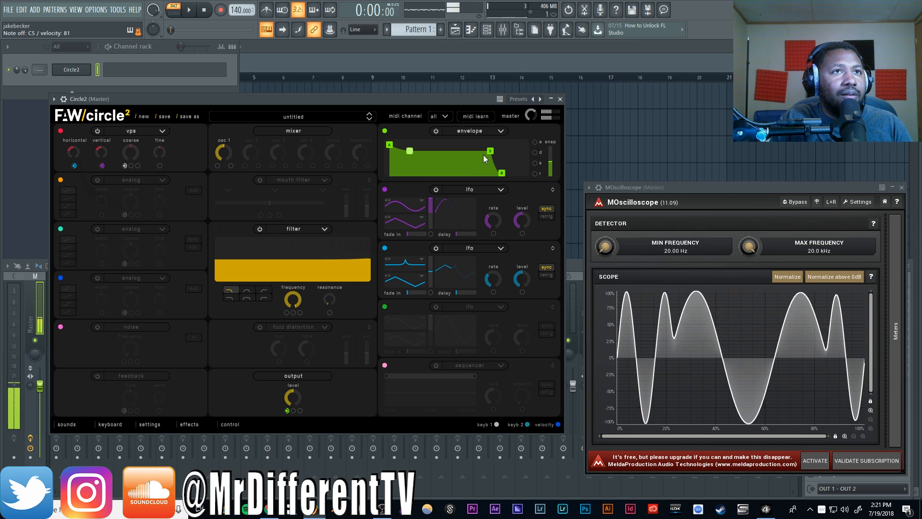
Lower the envelope's sustain to about 0.24 with a shorter decay, and adjust the modulation amount on the vps horizontal control.
left_click_drag(483, 155, 487, 168)
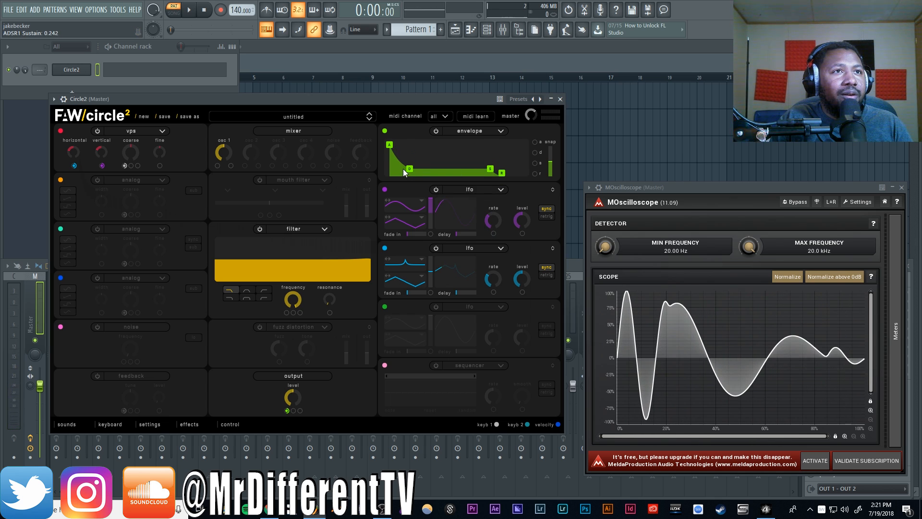
left_click_drag(403, 171, 403, 169)
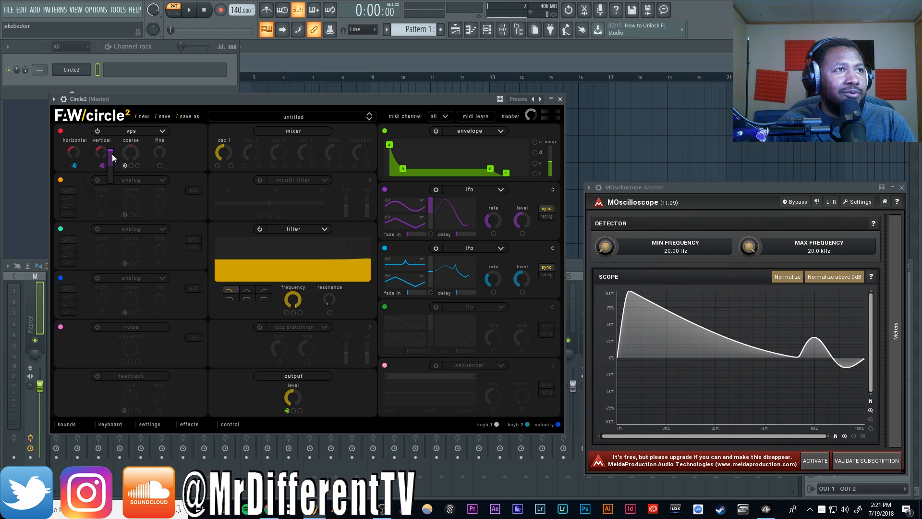
left_click_drag(83, 163, 80, 168)
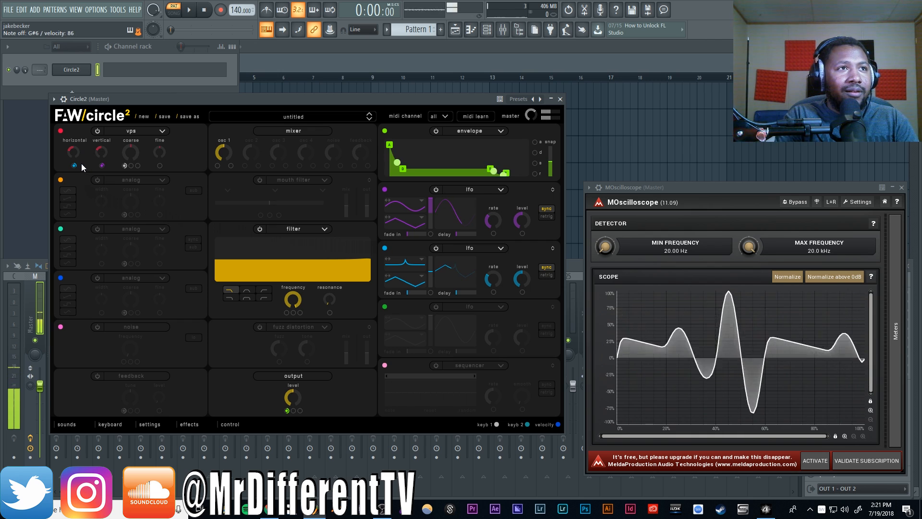
Show the effects page, turn on the first effect slot and set it to reverb.
left_click(279, 179)
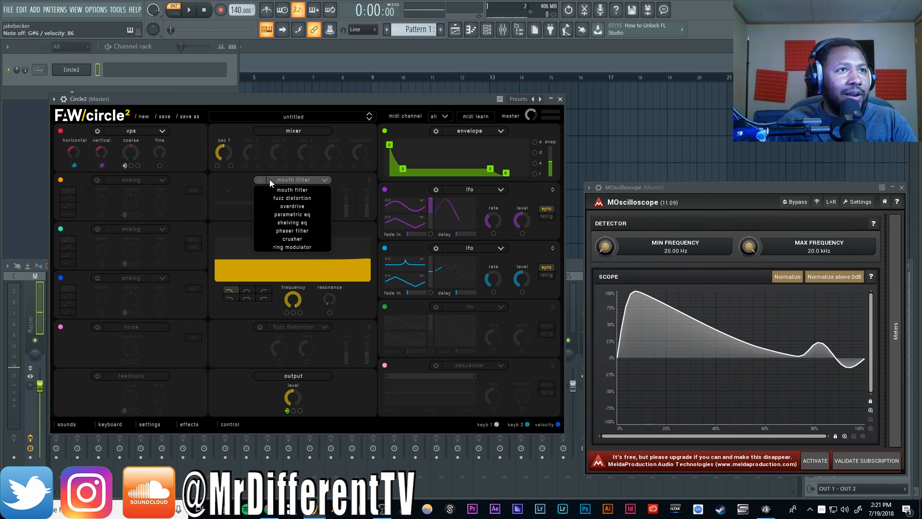
left_click(189, 424)
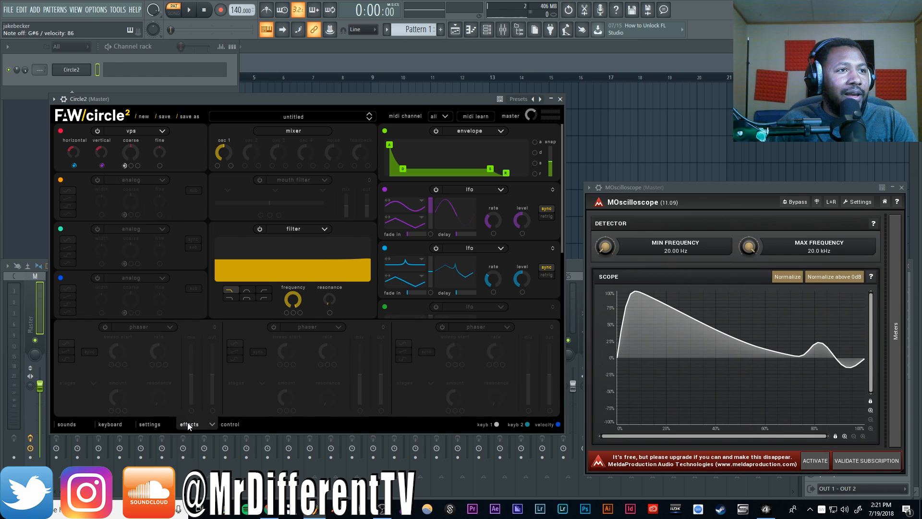
left_click(134, 331)
left_click(105, 327)
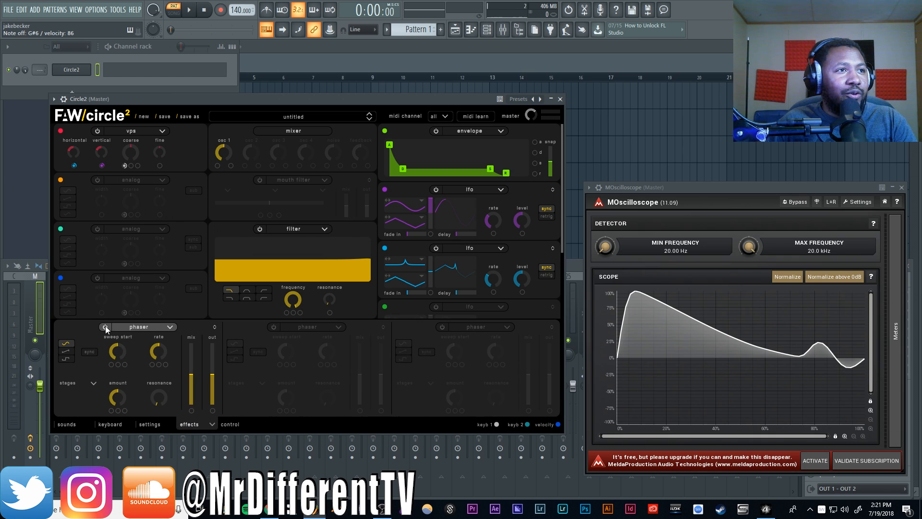
left_click(142, 325)
left_click(154, 349)
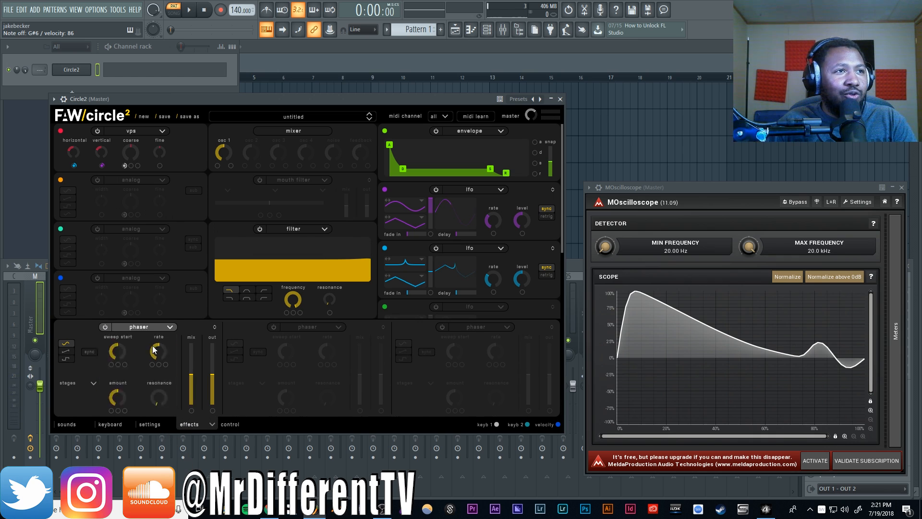
Adjust the reverb's size to 0.570 and its mix, and raise its output level.
left_click_drag(144, 352, 140, 348)
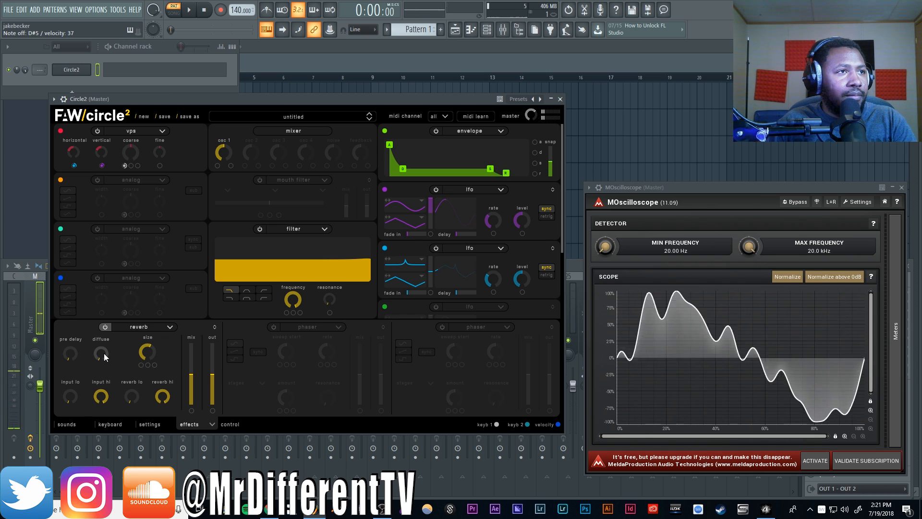
mouse_move(144, 352)
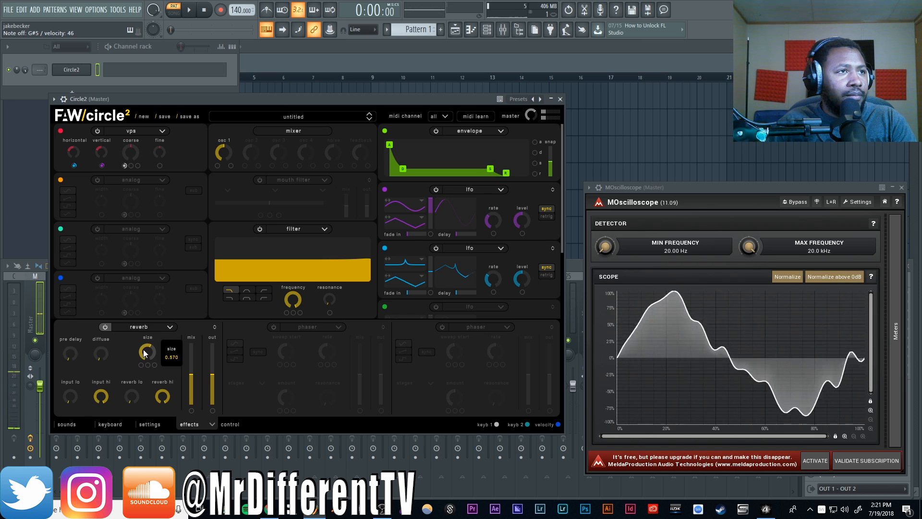
mouse_move(191, 379)
left_mouse_down()
mouse_move(188, 353)
mouse_move(212, 364)
mouse_move(189, 371)
left_mouse_up()
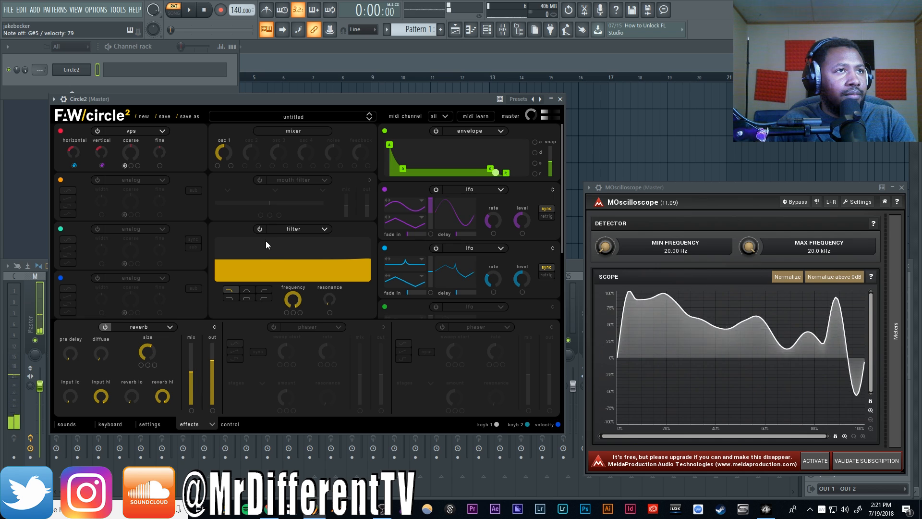
Change the filter to the dual filter type and hide the effects page.
left_click(280, 229)
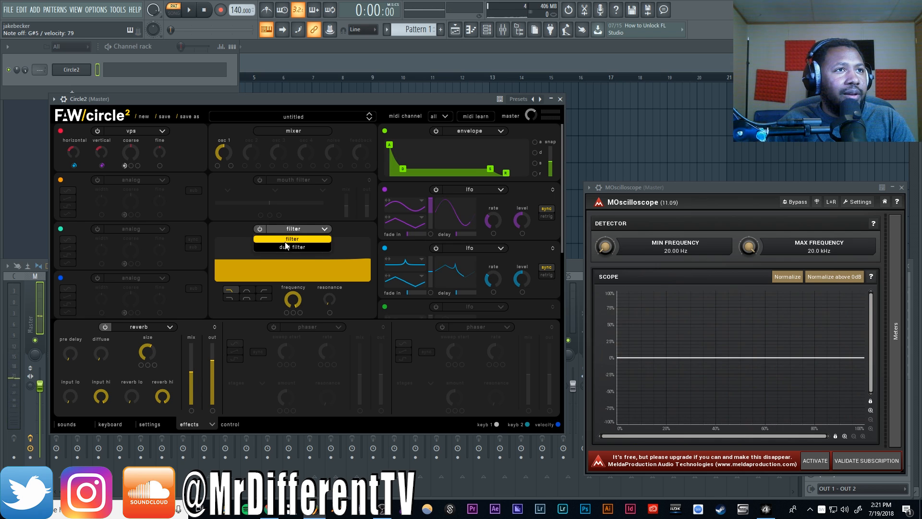
left_click(286, 246)
left_click(220, 422)
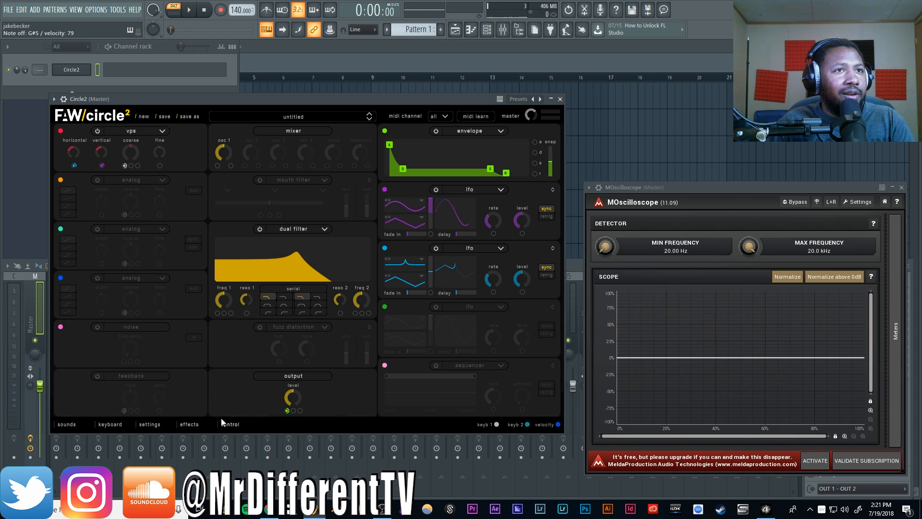
Enable the fourth slot's lfo, raise the dual filter's second frequency, and sweep the first frequency up to about 2263 Hz.
left_click(436, 307)
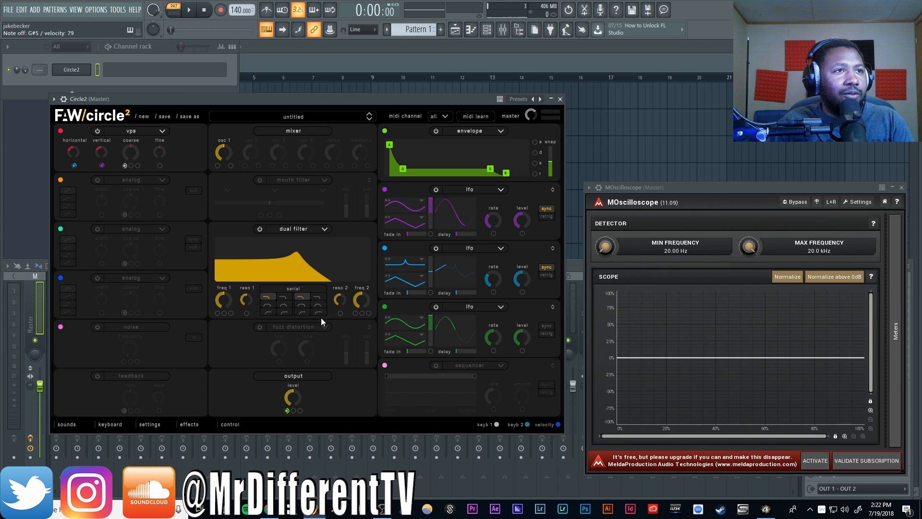
left_click_drag(220, 301, 219, 313)
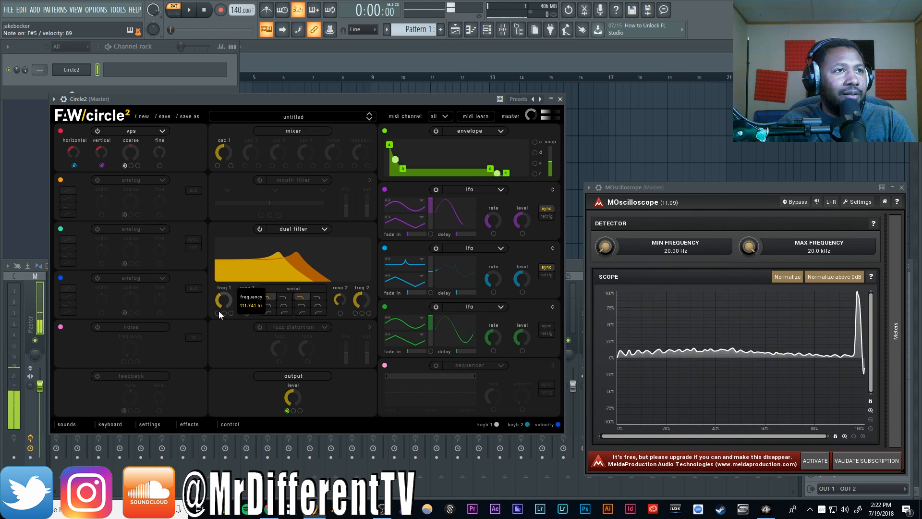
left_click_drag(359, 303, 360, 289)
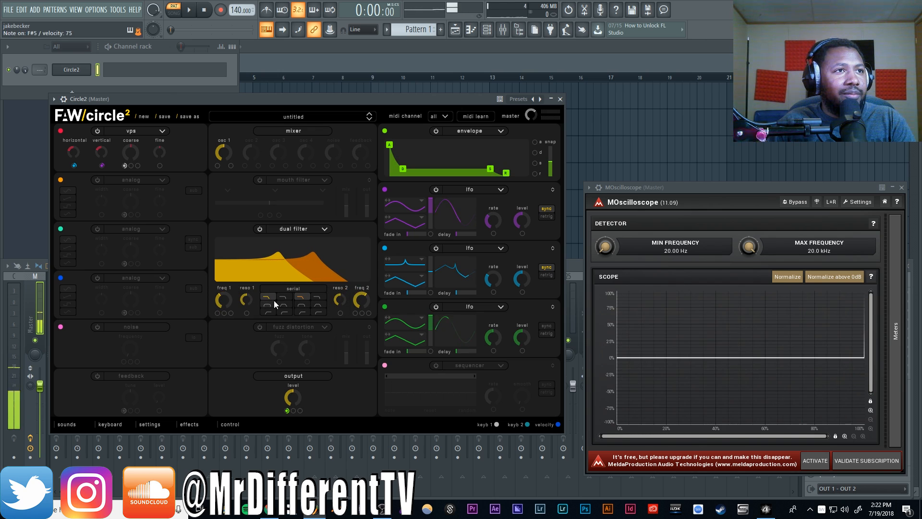
left_click_drag(224, 302, 228, 251)
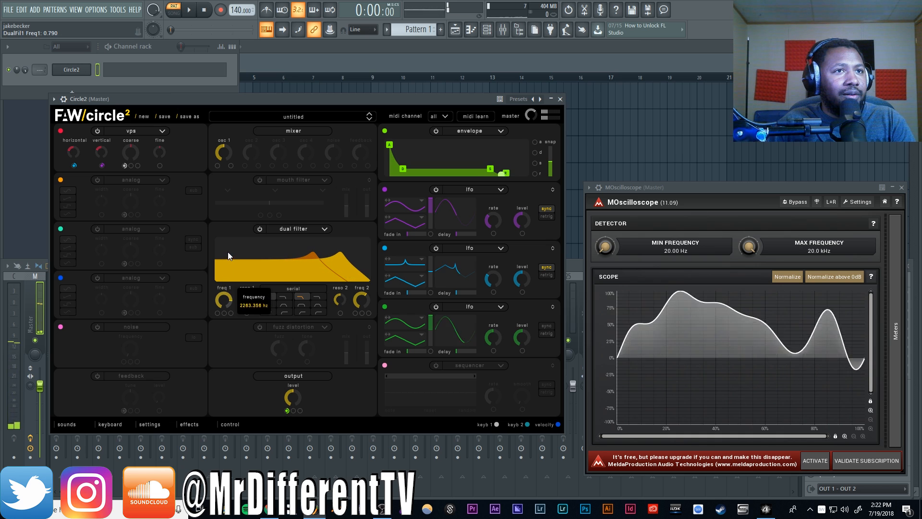
Assign the fourth slot's lfo to the dual filter's first frequency and second resonance, and readjust the first frequency.
left_click_drag(384, 306, 219, 313)
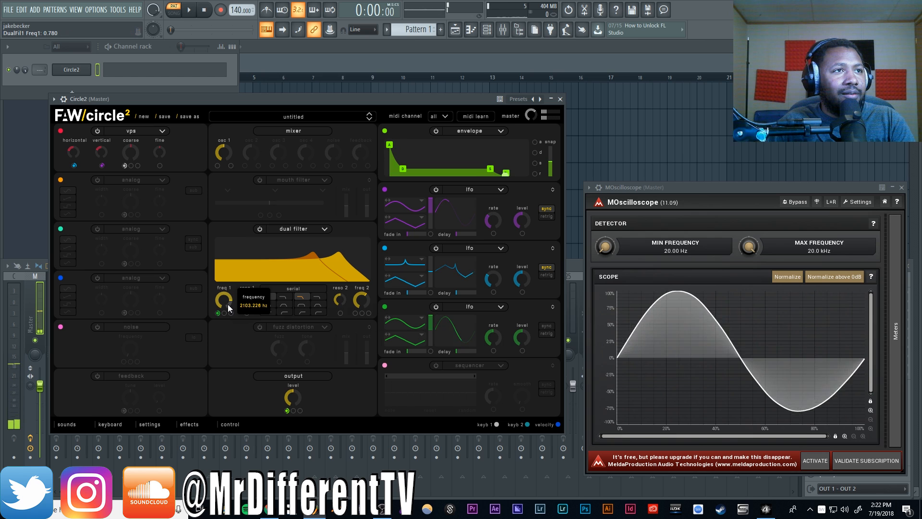
left_click_drag(226, 304, 227, 306)
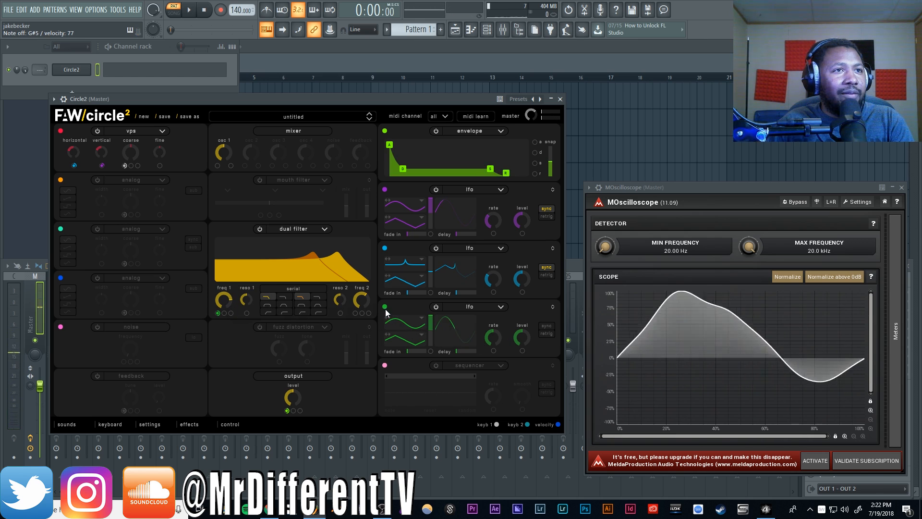
left_click_drag(345, 319, 341, 313)
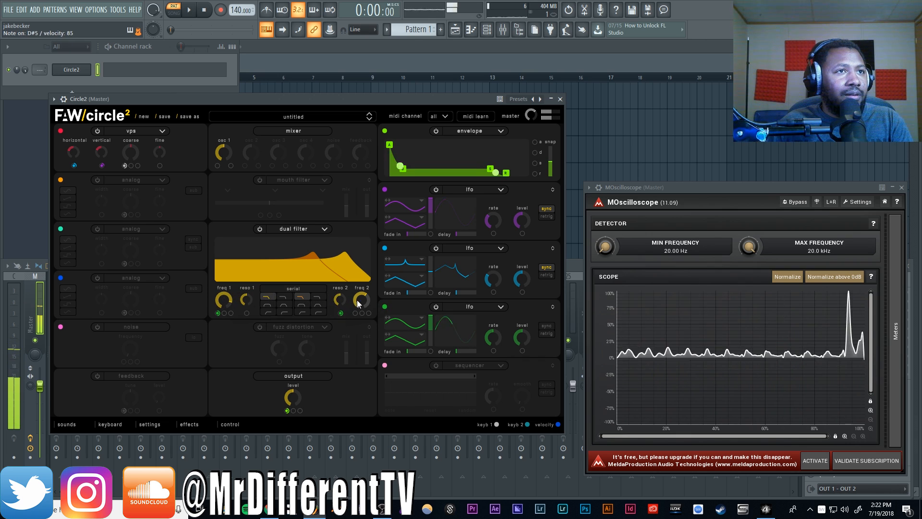
Readjust the dual filter's second frequency and reset the synth to a new untitled preset.
mouse_move(358, 304)
left_mouse_down()
mouse_move(361, 292)
mouse_move(352, 311)
mouse_move(347, 290)
left_mouse_up()
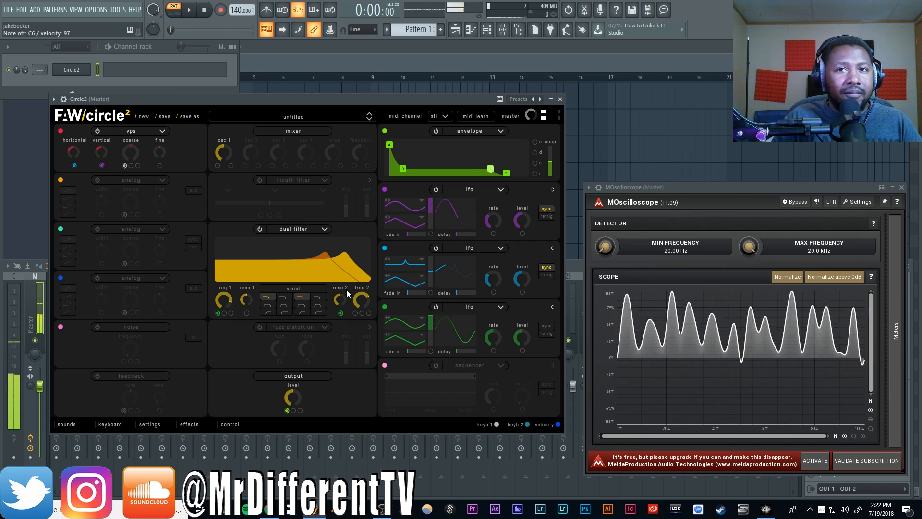
left_click(144, 117)
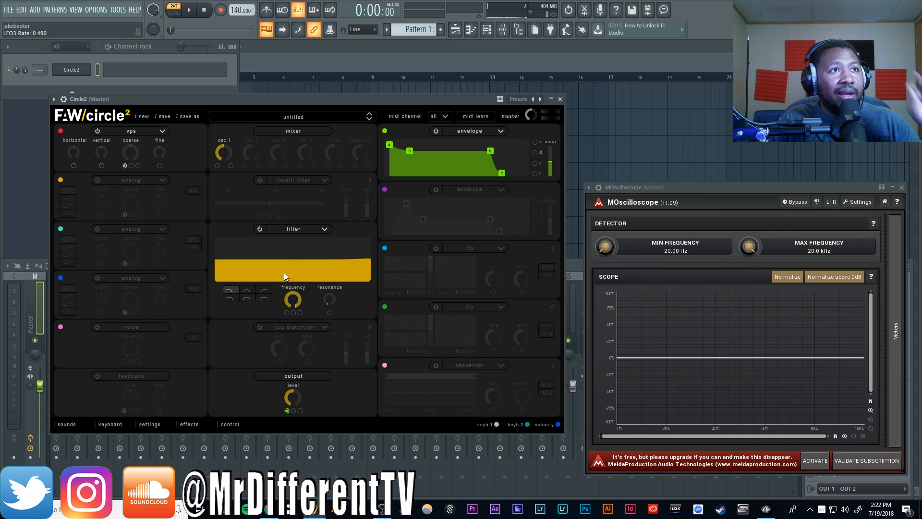
Show the sound browser, filter the presets by the piano class and moving type, and load KEY Cryptic.
left_click(73, 428)
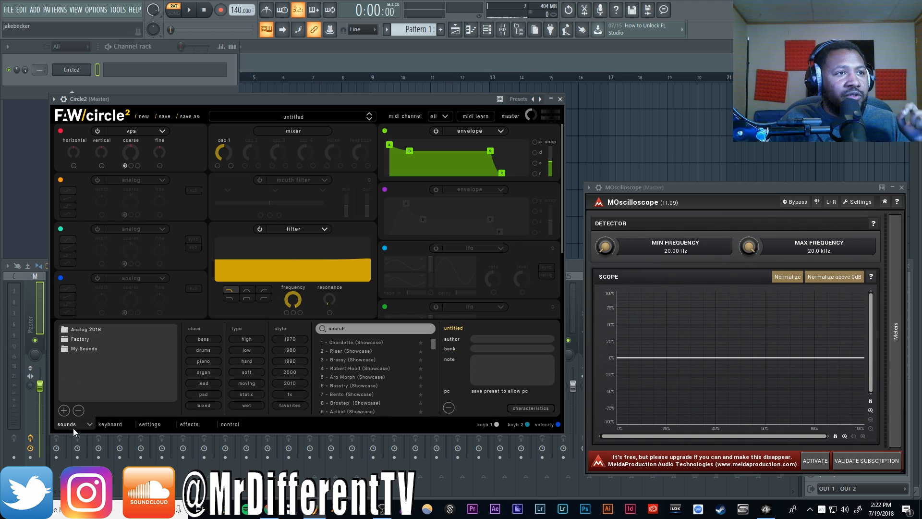
left_click(212, 363)
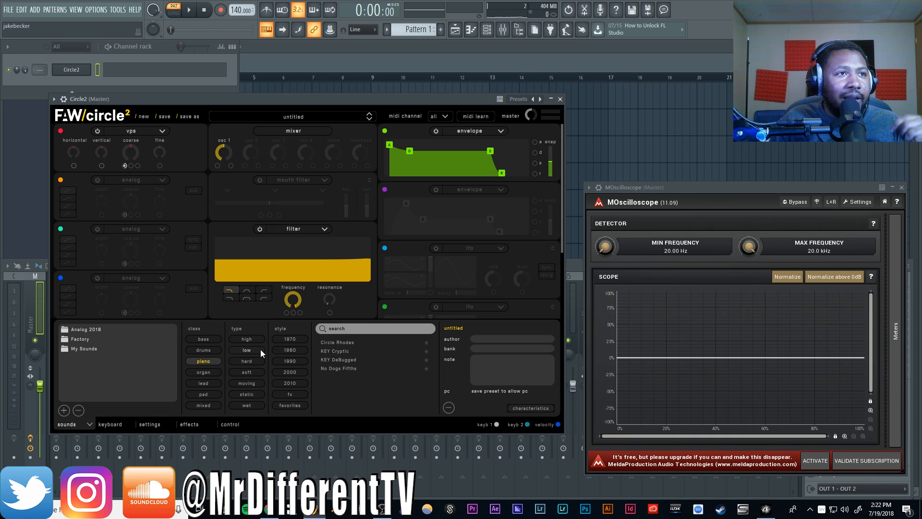
left_click(259, 381)
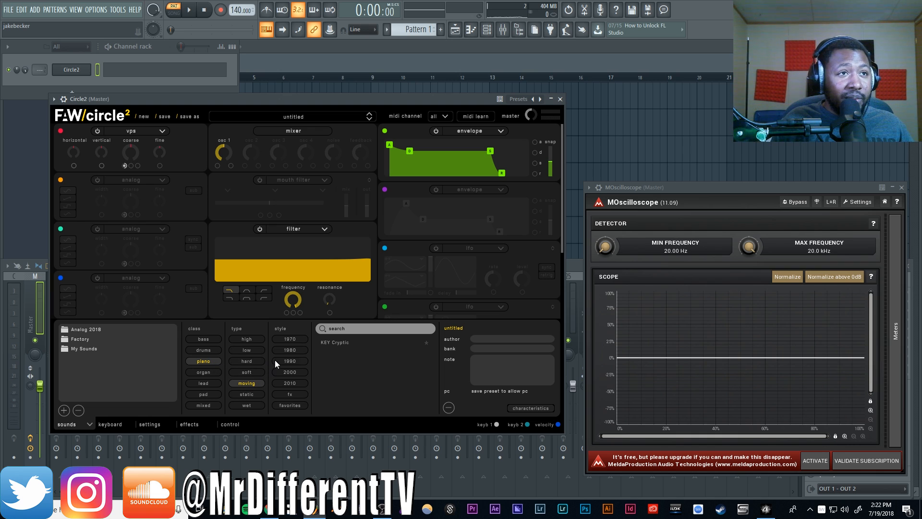
left_click(324, 342)
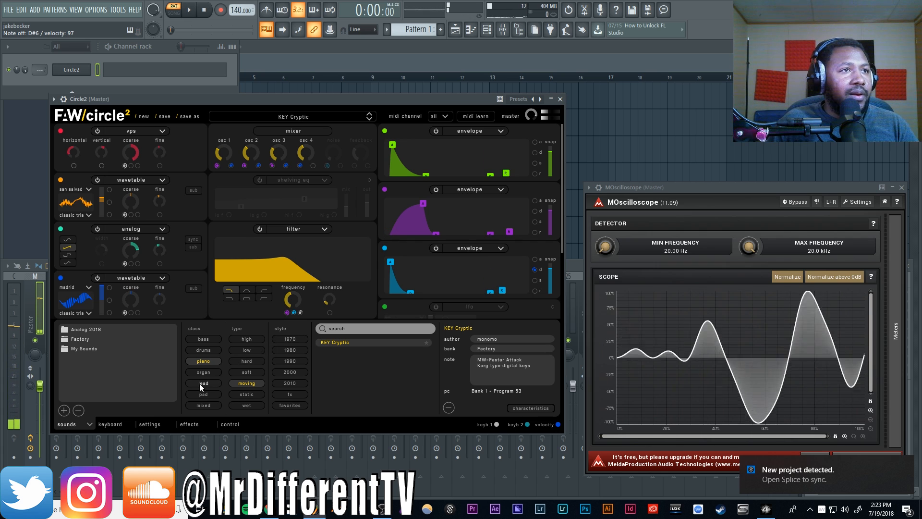
Switch the piano presets' type filter from moving to soft and load Circle Rhodes.
left_click(249, 383)
left_click(255, 372)
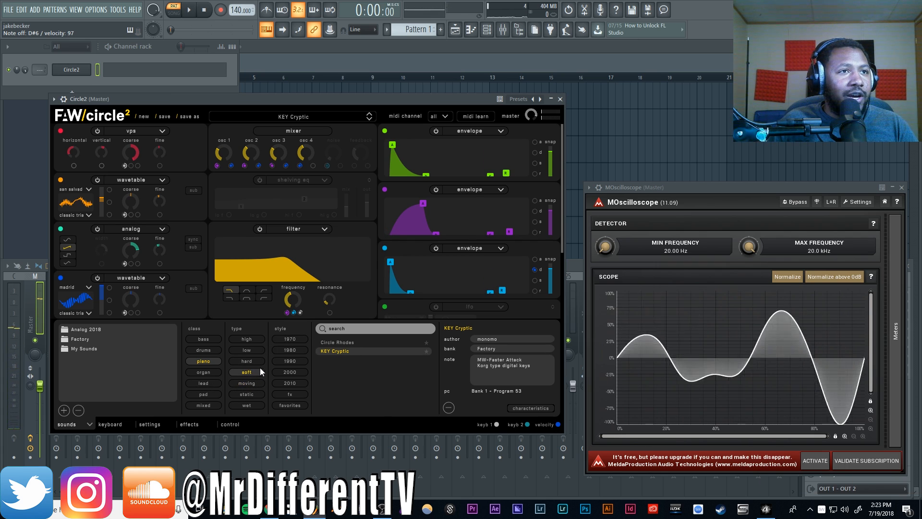
left_click(328, 342)
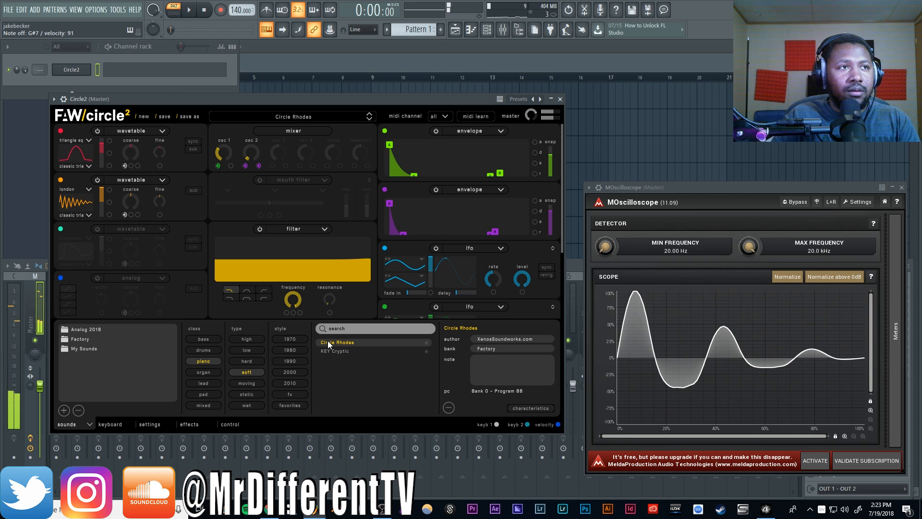
Remove the soft and piano filters, show only organ-class presets, and load FM Bell.
left_click(245, 371)
left_click(211, 371)
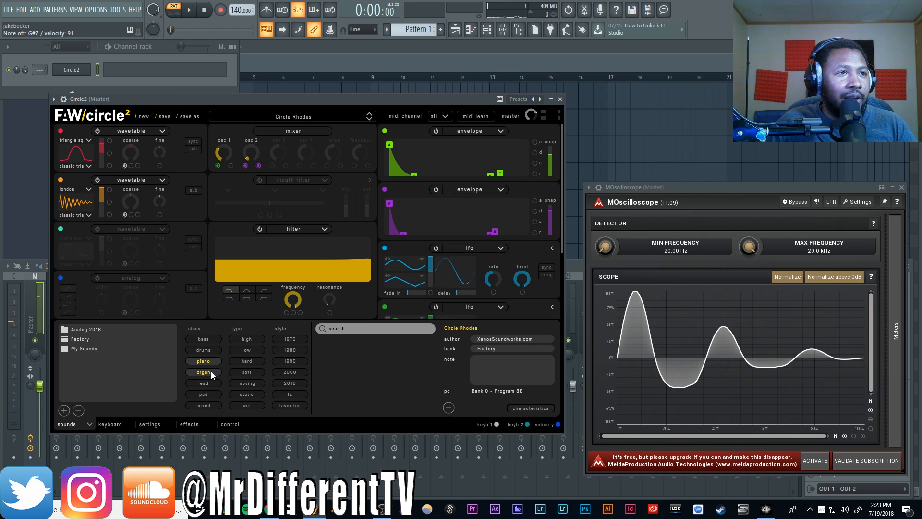
left_click(212, 362)
left_click(329, 351)
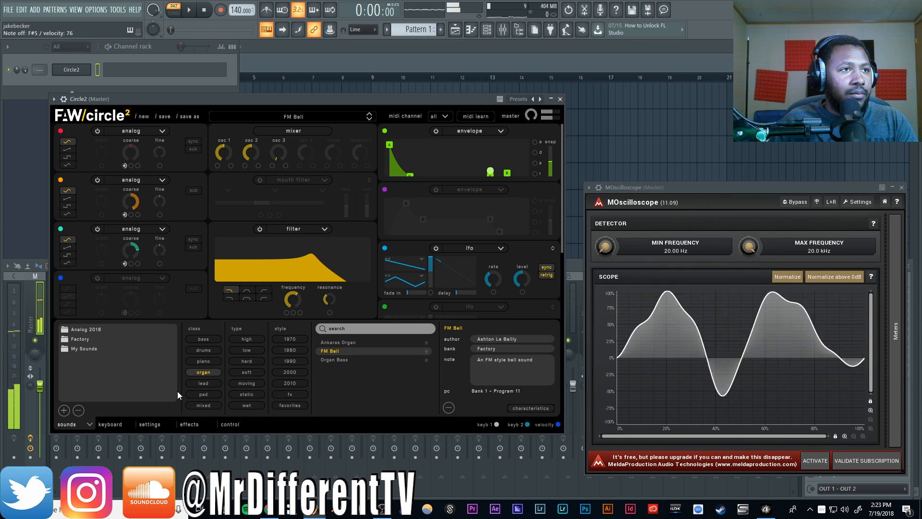
Filter the presets by the pad class only and audition 13 - Chord (Showcase), AlphaJuno TwilightZn and CHORD Talking.
left_click(194, 394)
left_click(212, 373)
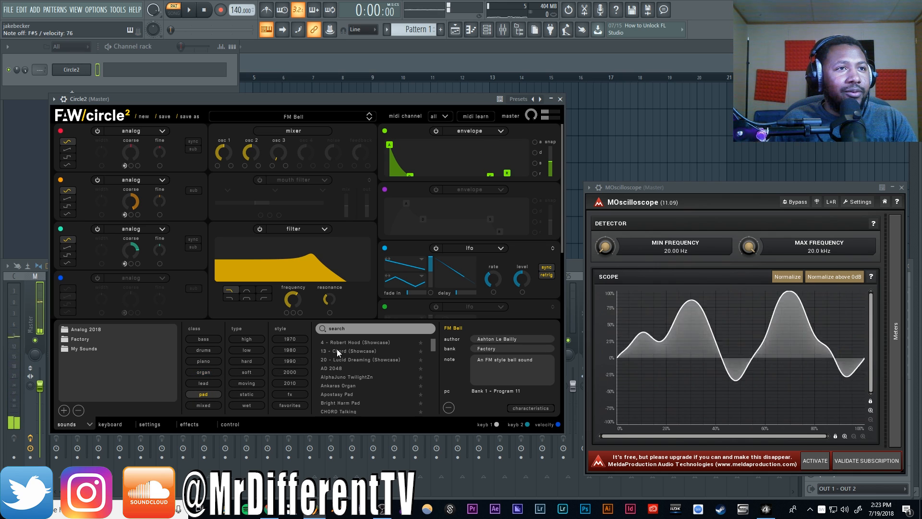
left_click(353, 350)
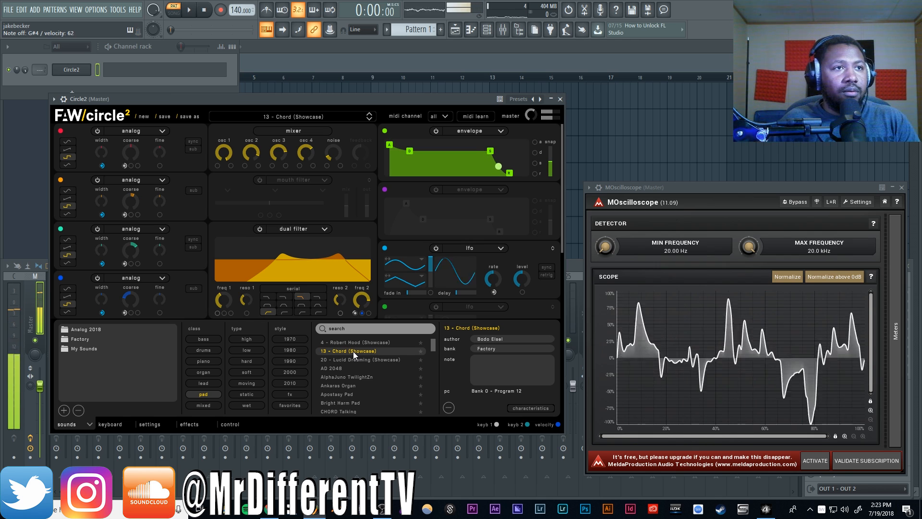
left_click(356, 377)
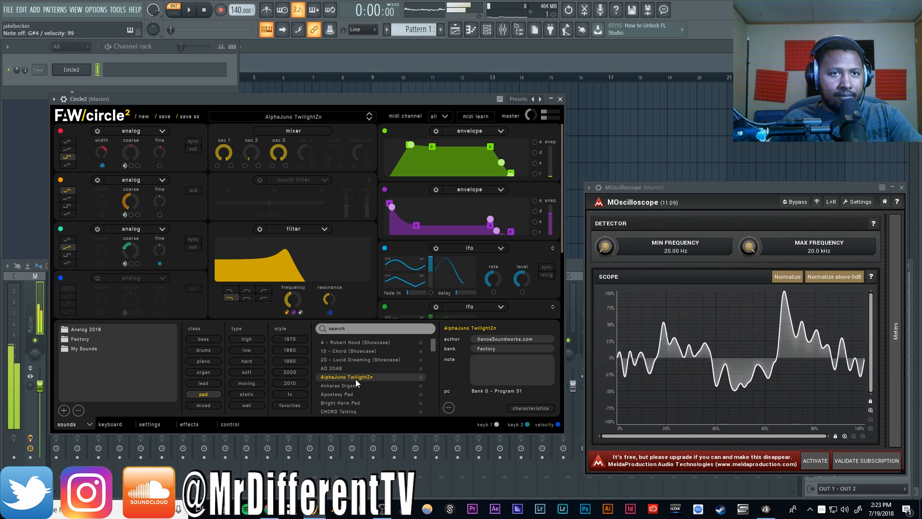
left_click(358, 410)
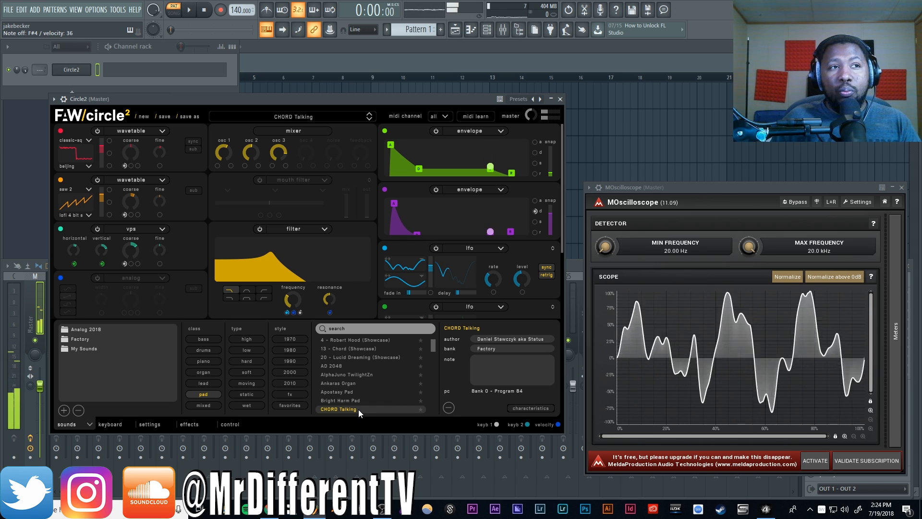
Audition the pad presets French Arp and Ghost Stories, keeping Ghost Stories loaded, and hide the sound browser.
scroll(361, 385, "down", 3)
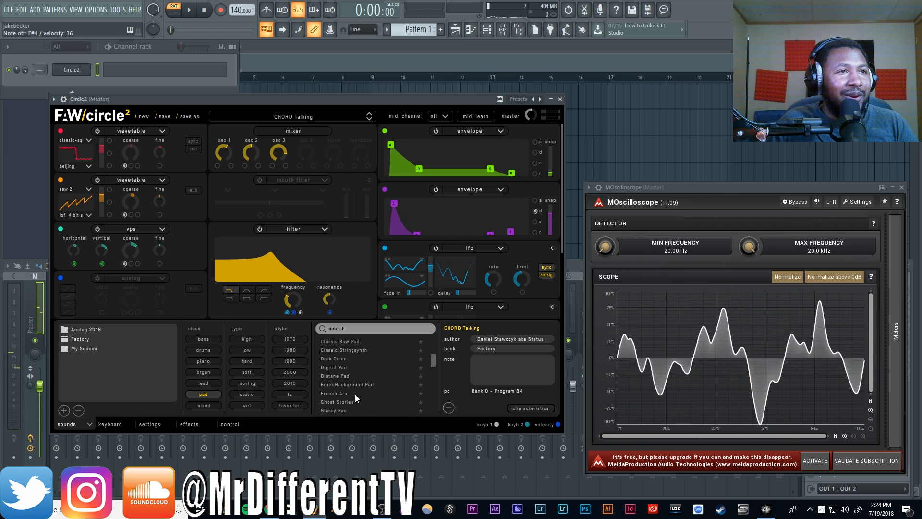
left_click(355, 394)
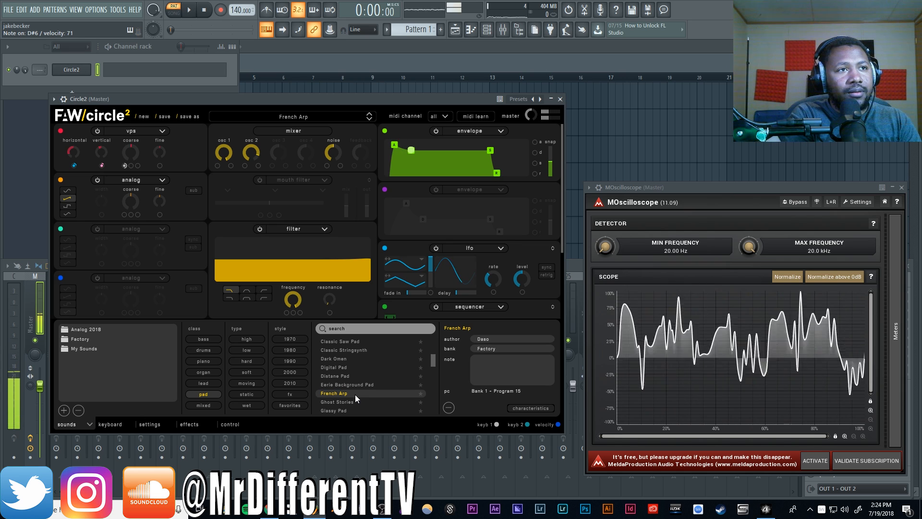
left_click(356, 404)
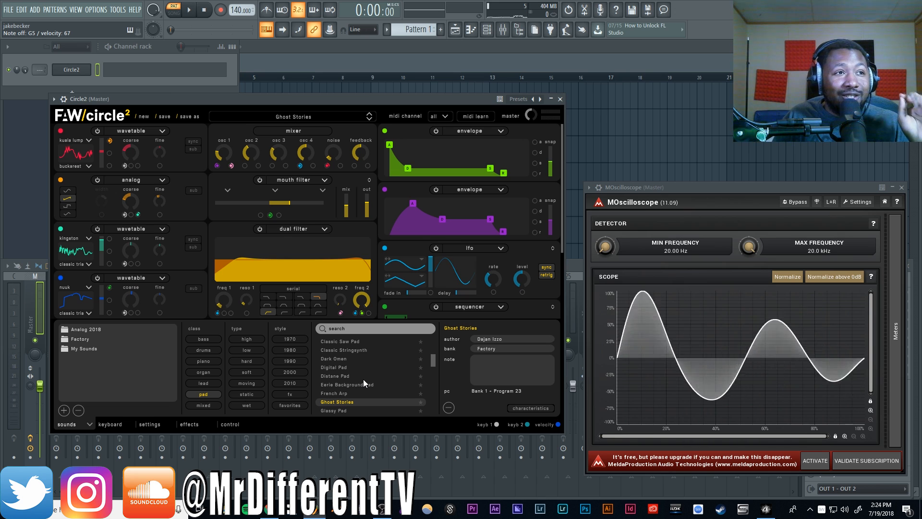
left_click(83, 422)
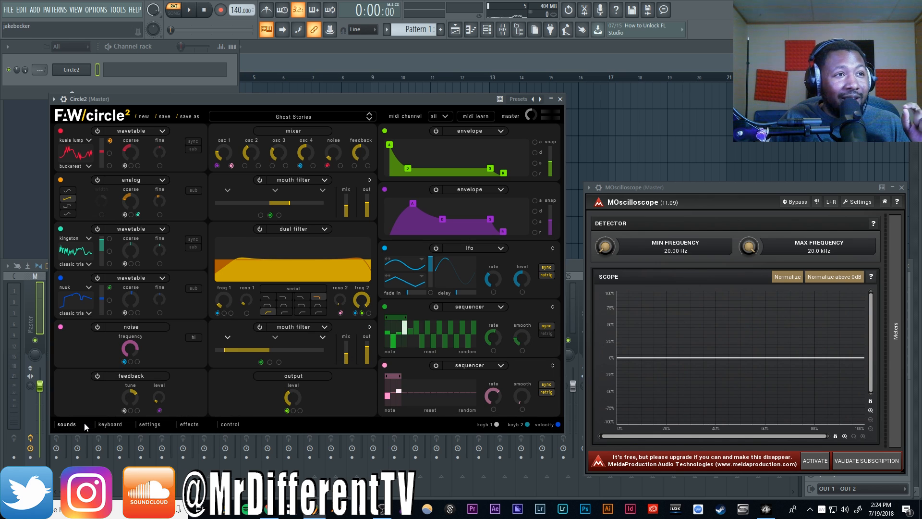